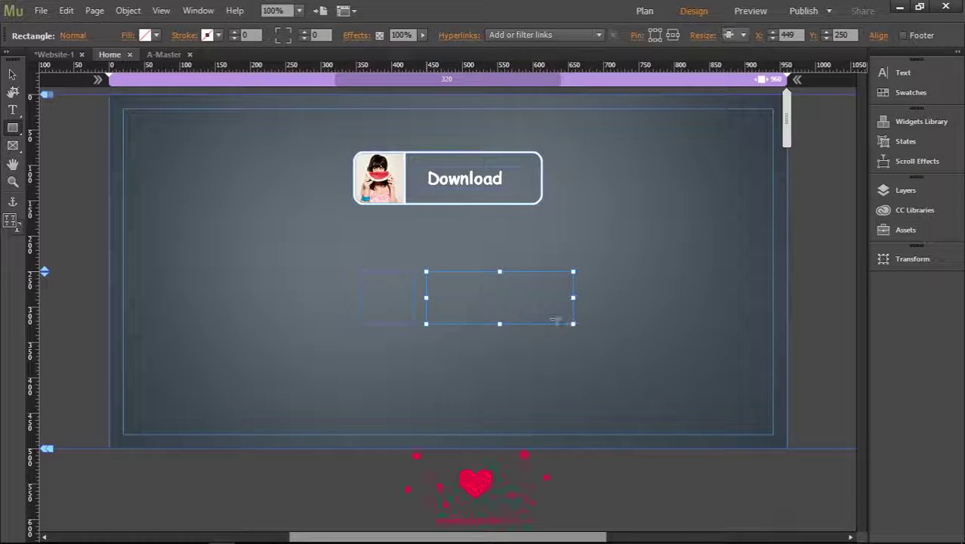
Step: Move the wide rectangle so it sits directly against the small square's right edge, at X 431
{"action": "left_click", "coordinate": [12, 73]}
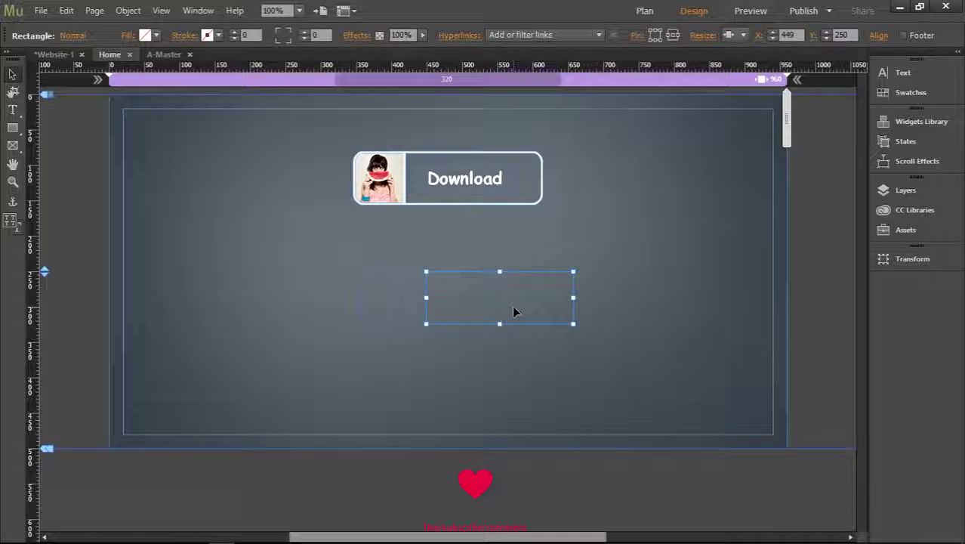
{"action": "left_click_drag", "start_coordinate": [512, 306], "coordinate": [501, 306]}
{"action": "left_click", "coordinate": [449, 369]}
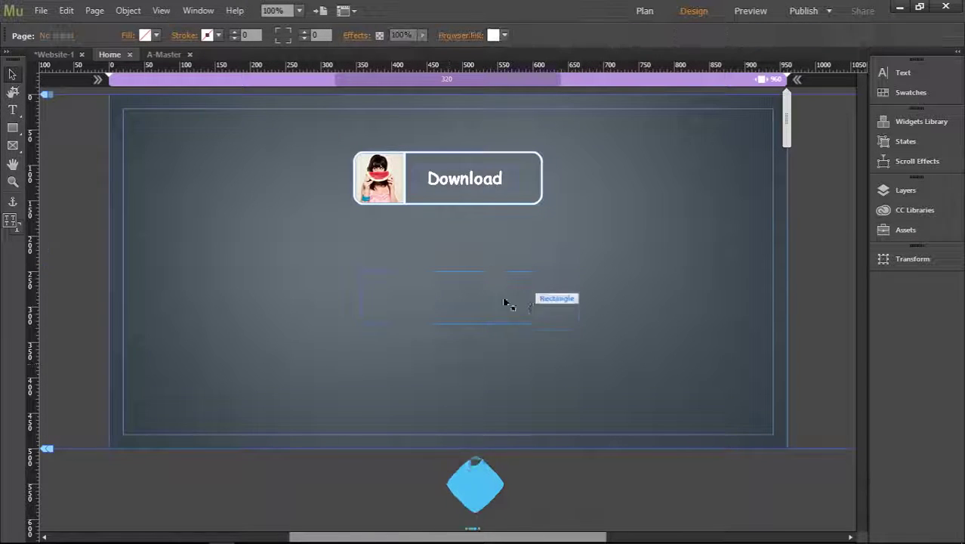
Step: Fill the small square with the image 67178335-spot-wallpapers and scale it to fill the square
{"action": "left_click", "coordinate": [404, 305]}
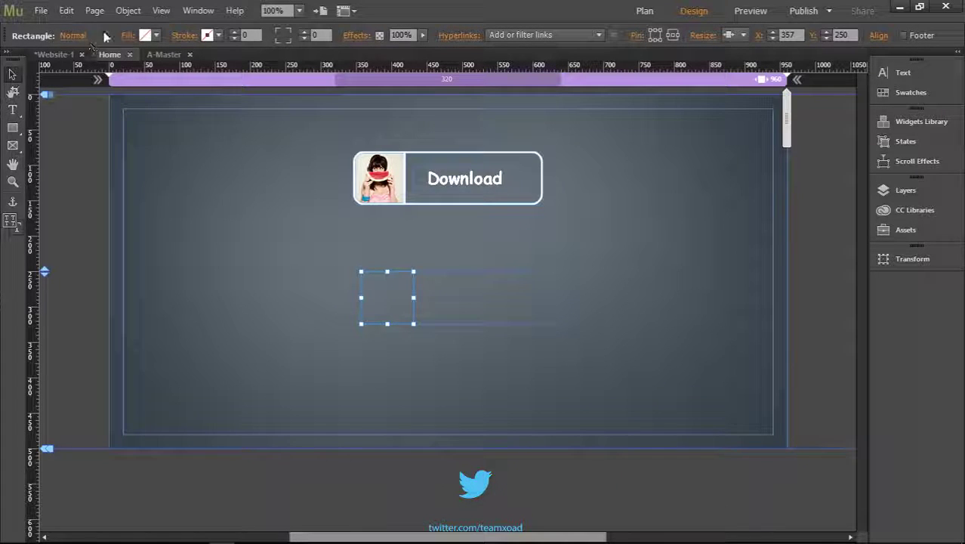
{"action": "left_click", "coordinate": [145, 35]}
{"action": "left_click", "coordinate": [195, 160]}
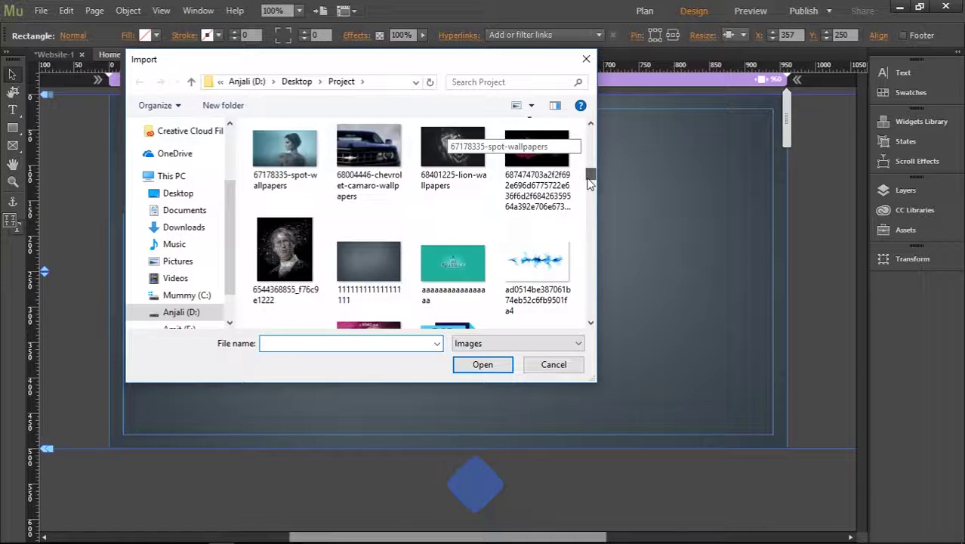
{"action": "left_click", "coordinate": [286, 148]}
{"action": "left_click", "coordinate": [482, 364]}
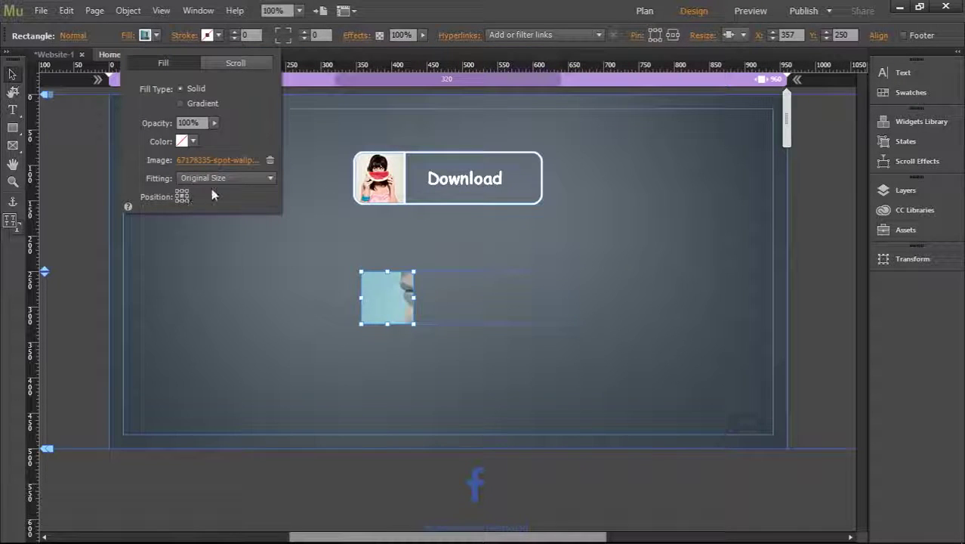
{"action": "left_click", "coordinate": [226, 179]}
{"action": "left_click", "coordinate": [225, 196]}
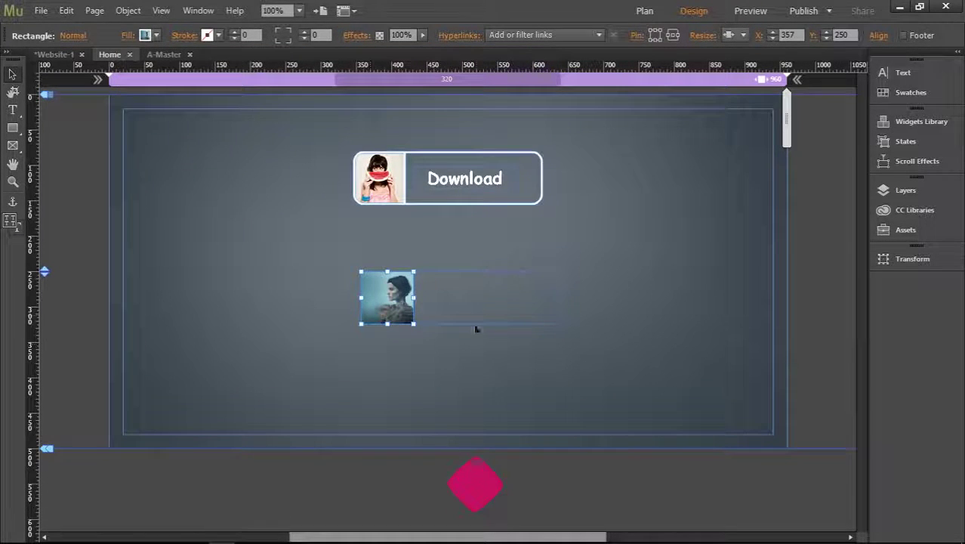
Step: Give the image square and the wide rectangle a white stroke with a weight of 3
{"action": "left_click", "coordinate": [521, 310]}
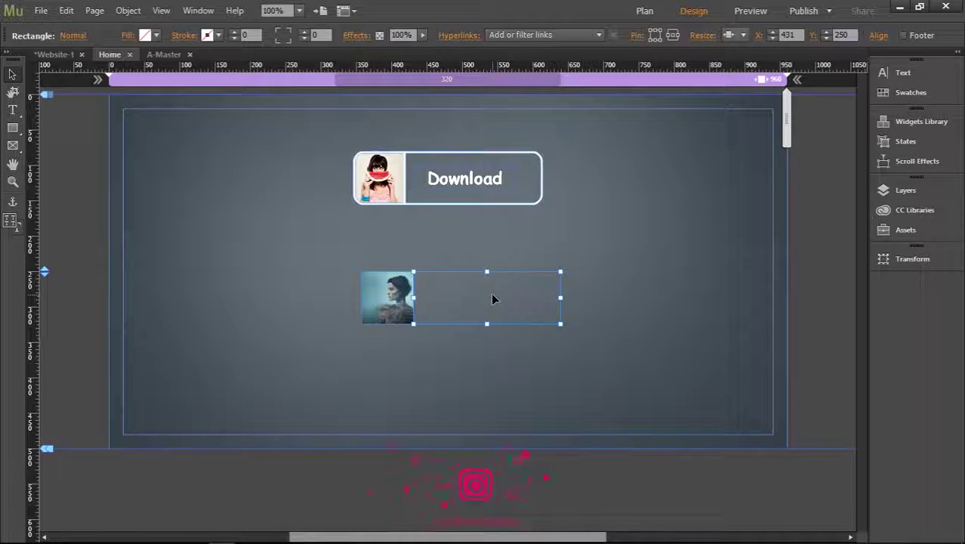
{"action": "left_click", "coordinate": [468, 360]}
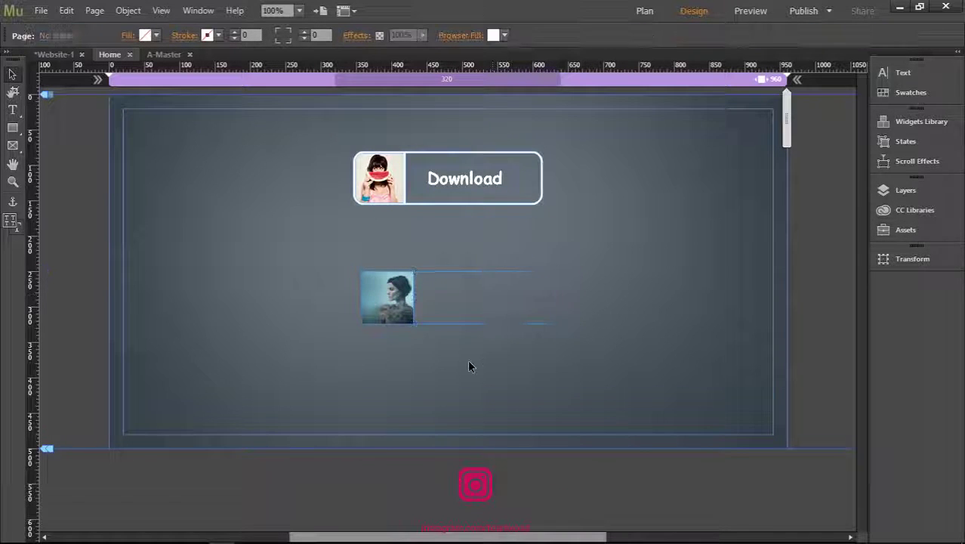
{"action": "left_click", "coordinate": [406, 301]}
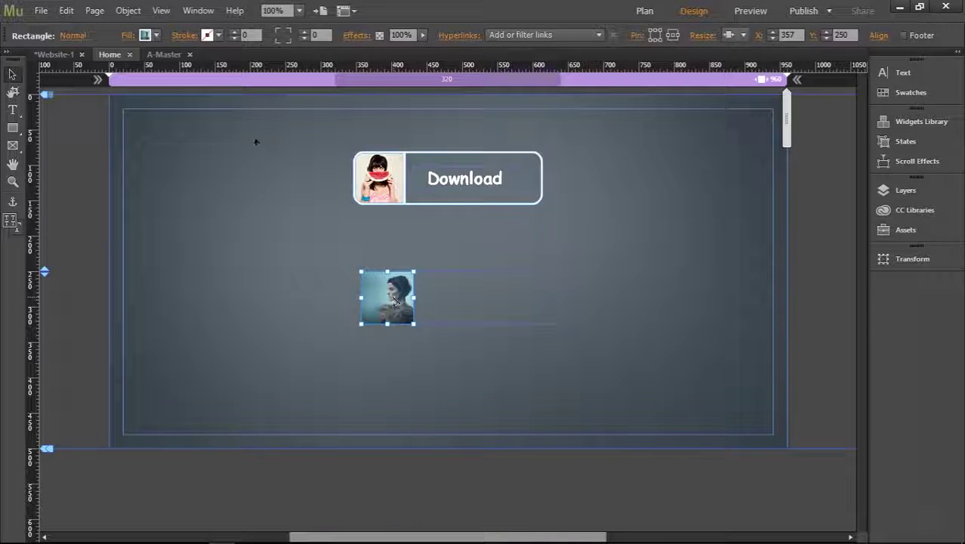
{"action": "left_click", "coordinate": [445, 290]}
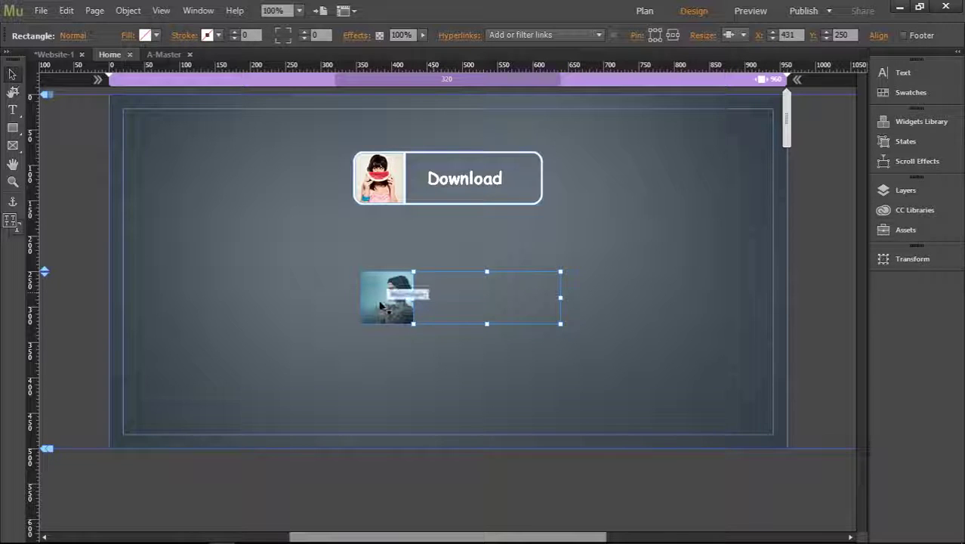
{"action": "left_click", "coordinate": [381, 298], "text": "shift"}
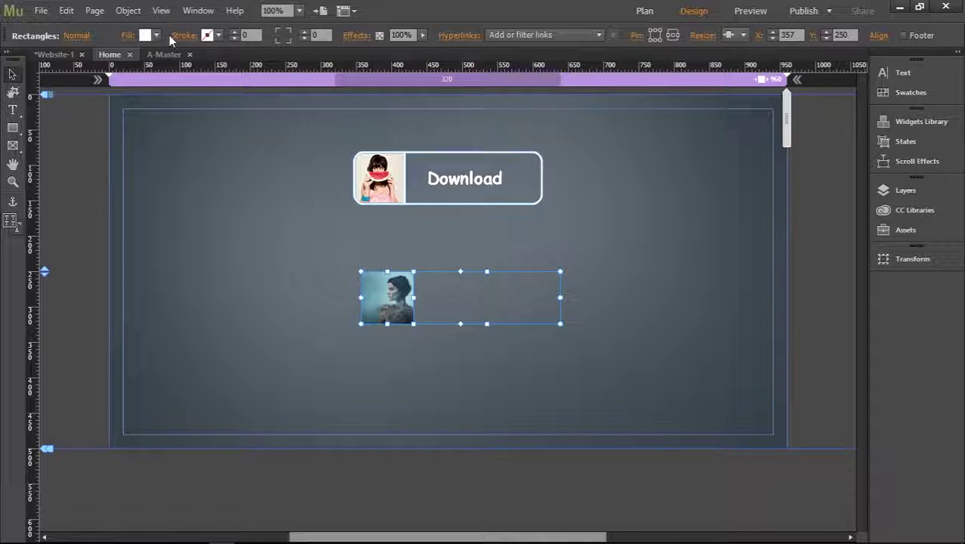
{"action": "left_click", "coordinate": [218, 36]}
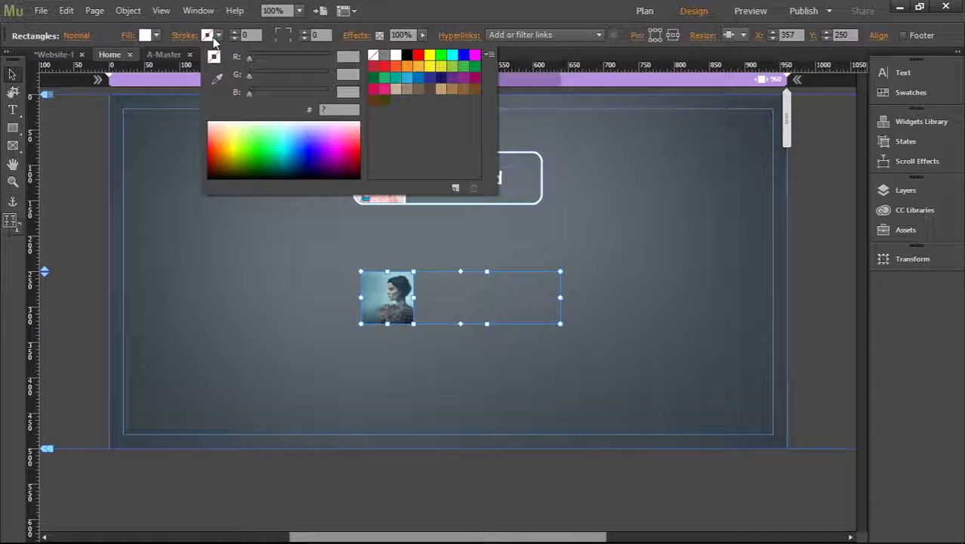
{"action": "left_click", "coordinate": [395, 56]}
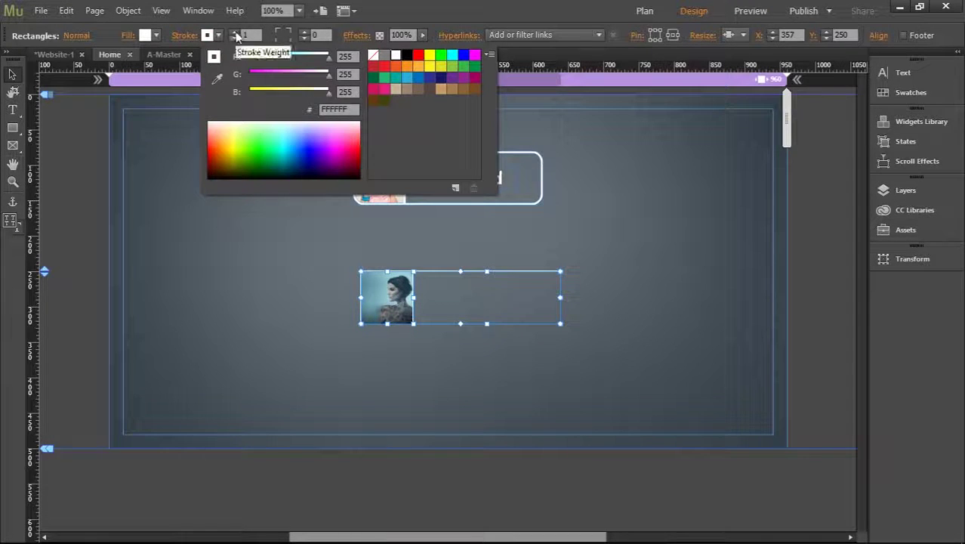
{"action": "left_click", "coordinate": [234, 32]}
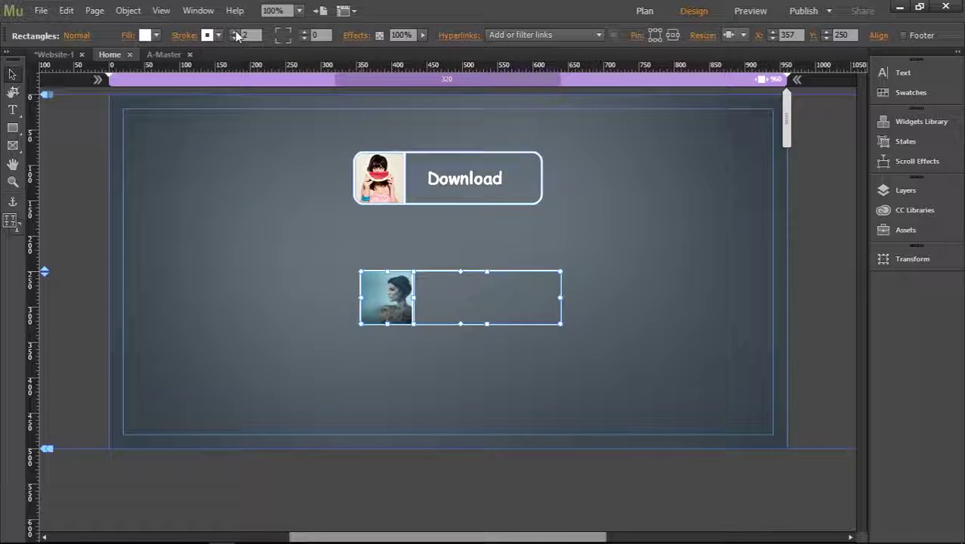
{"action": "left_click", "coordinate": [236, 33]}
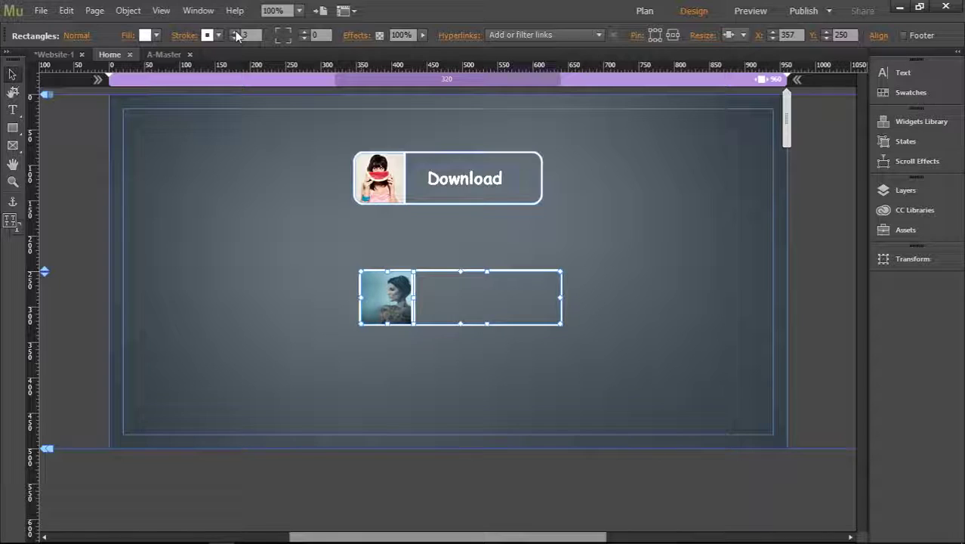
{"action": "left_click", "coordinate": [242, 183]}
Step: Nudge the wide rectangle right to X 434 so its stroke overlaps the image square's border
{"action": "left_click", "coordinate": [490, 298]}
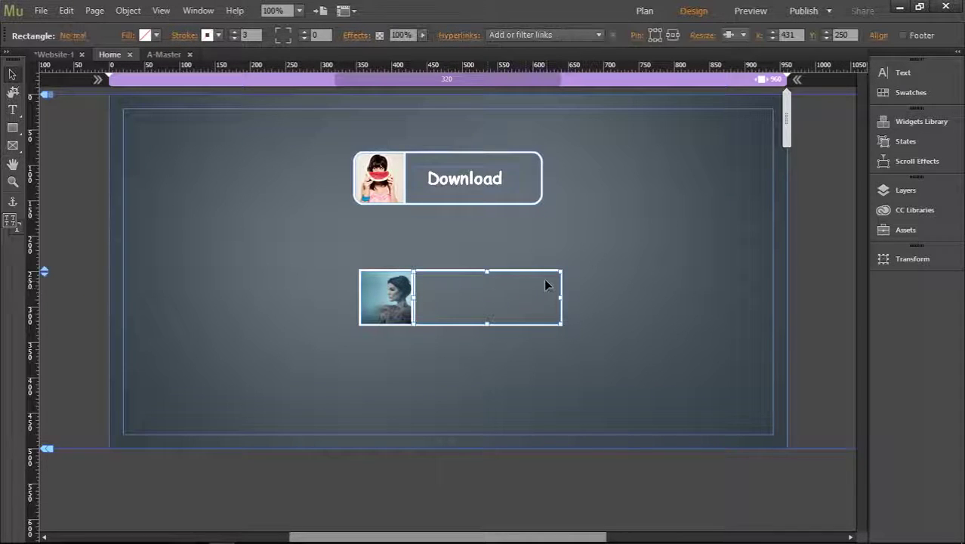
{"action": "key", "text": "Right"}
{"action": "key", "text": "Right"}
{"action": "key", "text": "Right"}
{"action": "key", "text": "Right"}
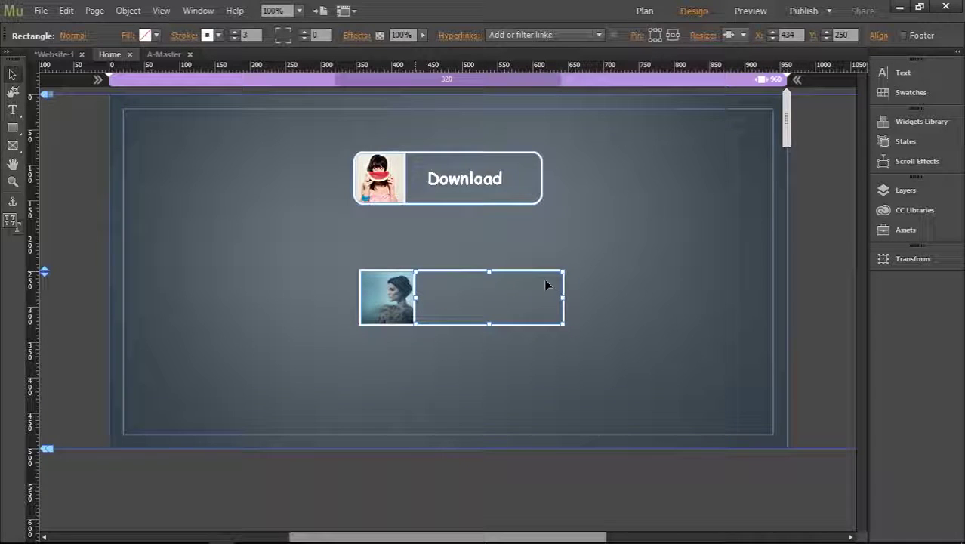
{"action": "left_click", "coordinate": [644, 277]}
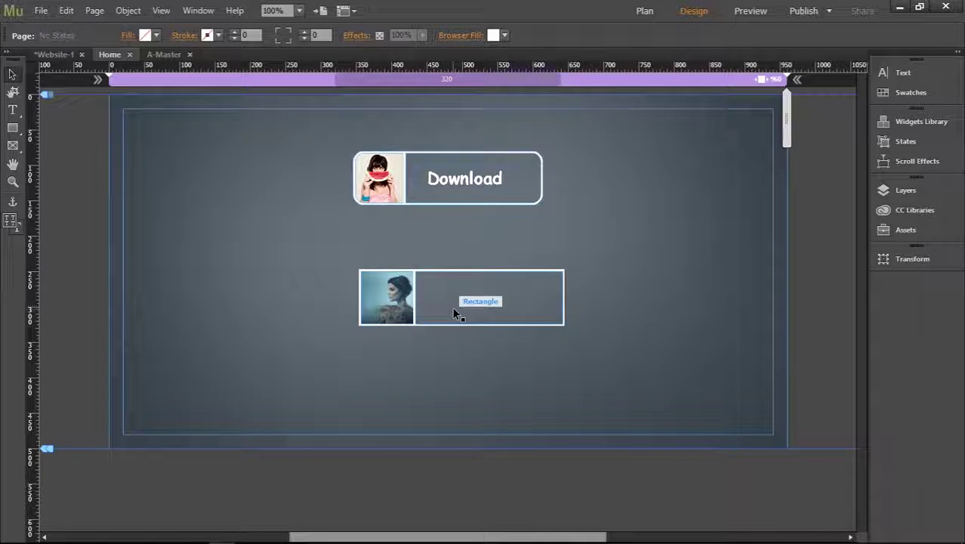
Step: Set the stroke of both rectangles to black in their Rollover state
{"action": "left_click_drag", "start_coordinate": [357, 248], "coordinate": [681, 420]}
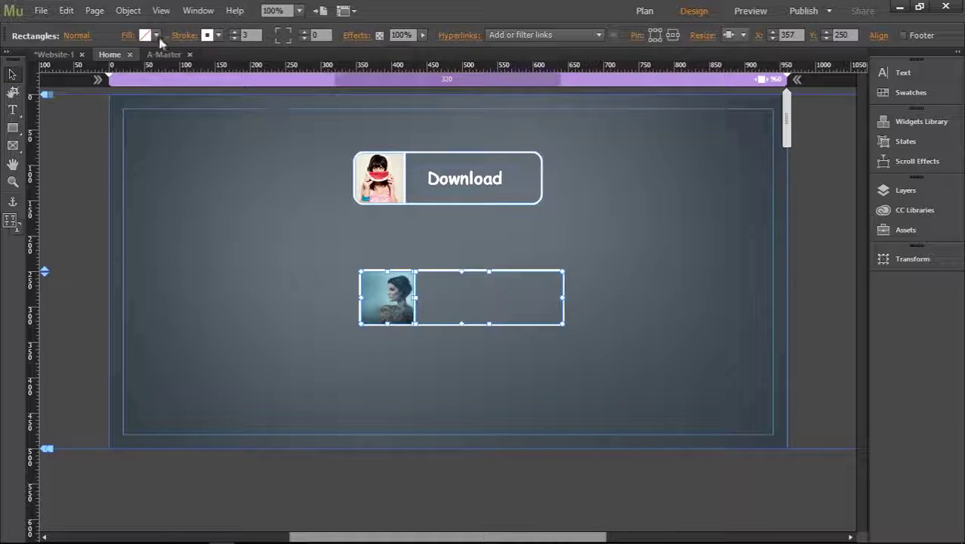
{"action": "left_click", "coordinate": [75, 36]}
{"action": "left_click", "coordinate": [114, 88]}
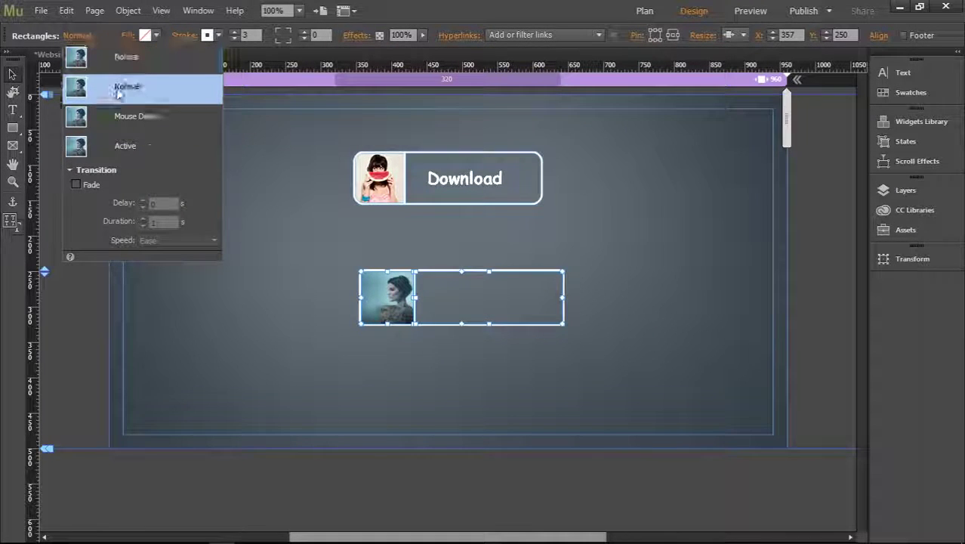
{"action": "left_click", "coordinate": [208, 35]}
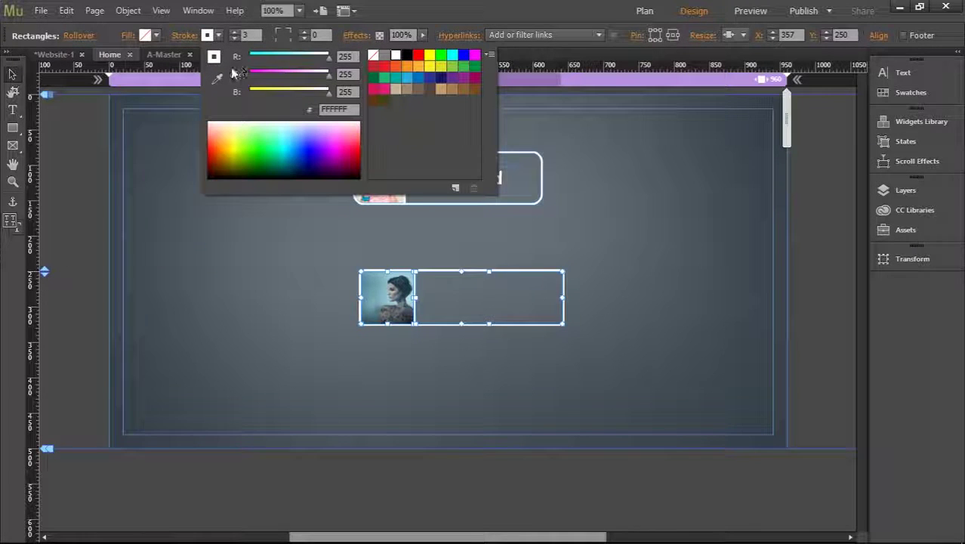
{"action": "left_click", "coordinate": [409, 57]}
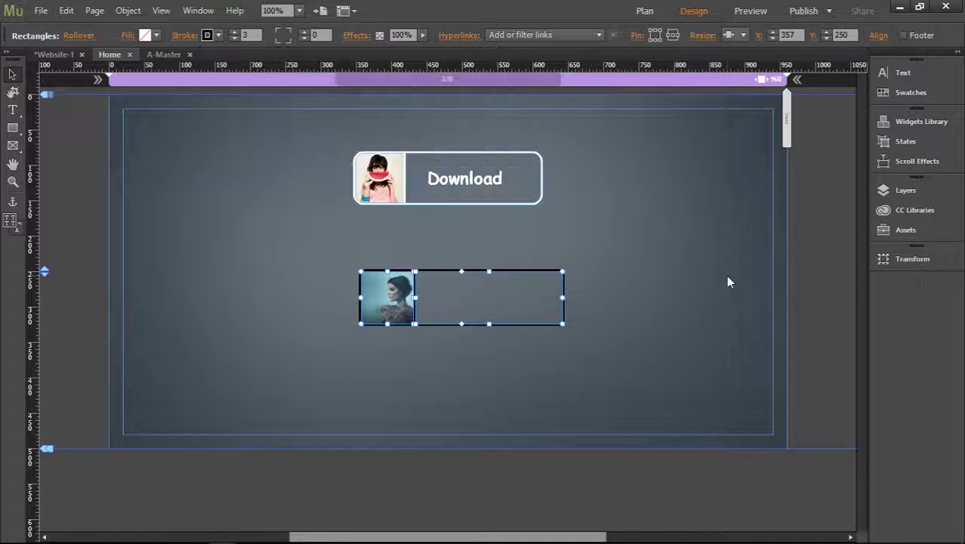
{"action": "left_click", "coordinate": [530, 381]}
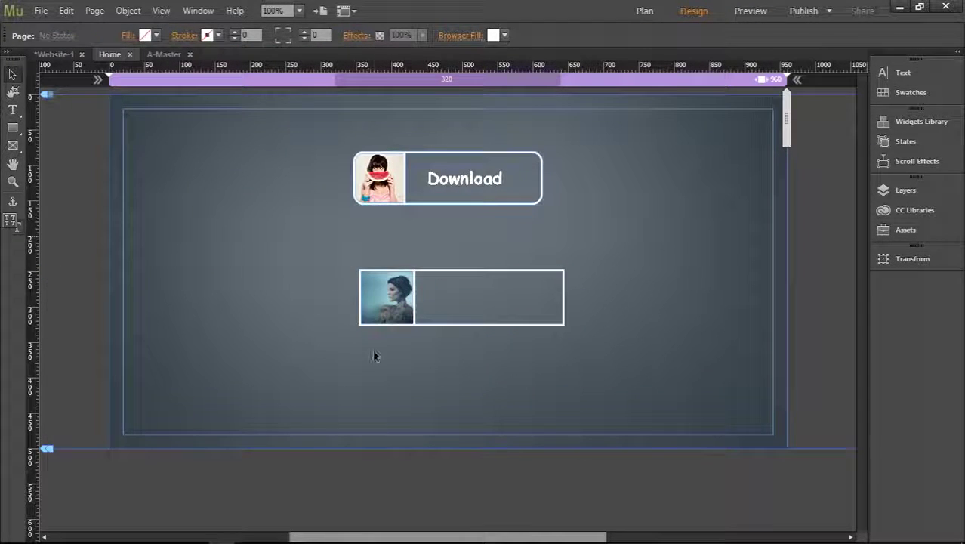
Step: Round only the left corners of the image square in its Normal state with a radius of 15
{"action": "left_click", "coordinate": [384, 300]}
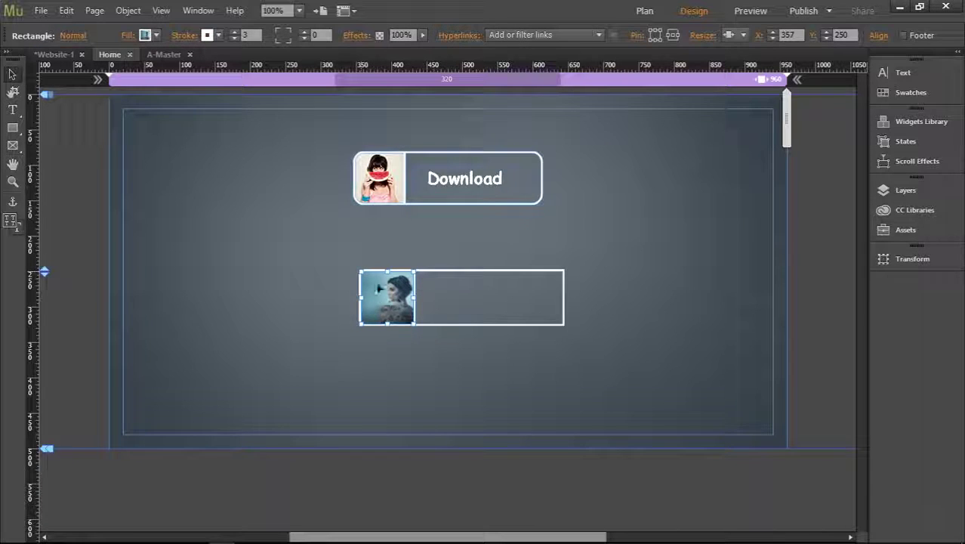
{"action": "left_click", "coordinate": [73, 35]}
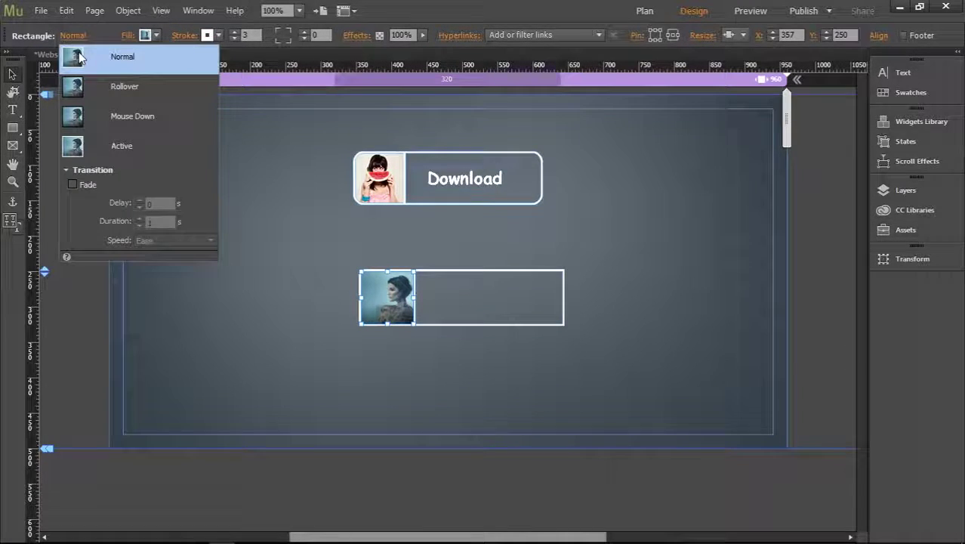
{"action": "left_click", "coordinate": [279, 36]}
{"action": "left_click", "coordinate": [274, 41]}
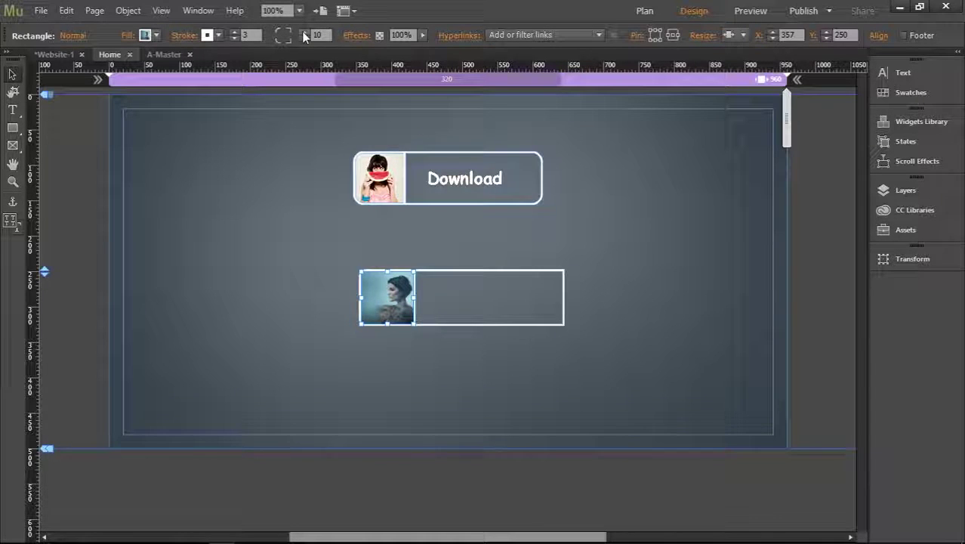
{"action": "left_click", "coordinate": [302, 32]}
{"action": "left_click", "coordinate": [302, 32]}
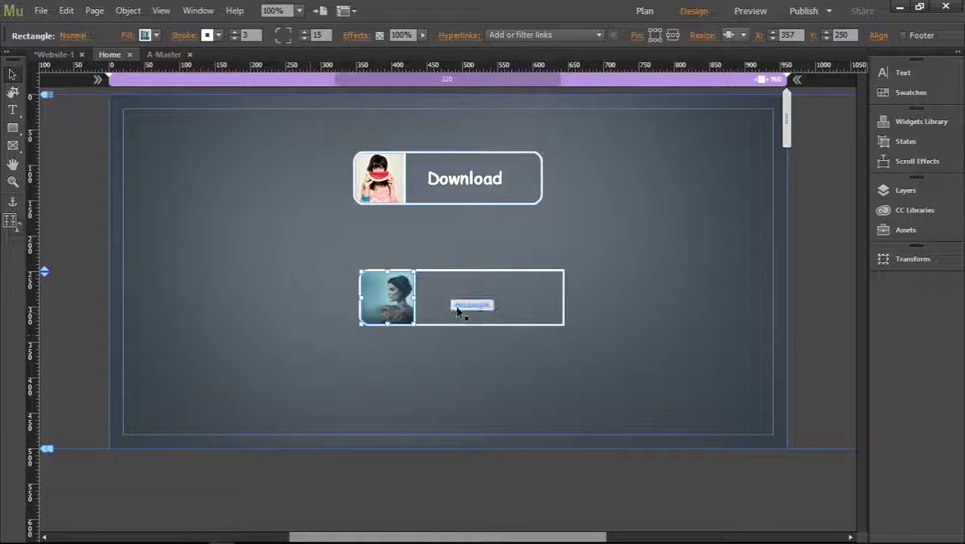
Step: Round only the right corners of the wide rectangle with a radius of 15
{"action": "left_click", "coordinate": [484, 306]}
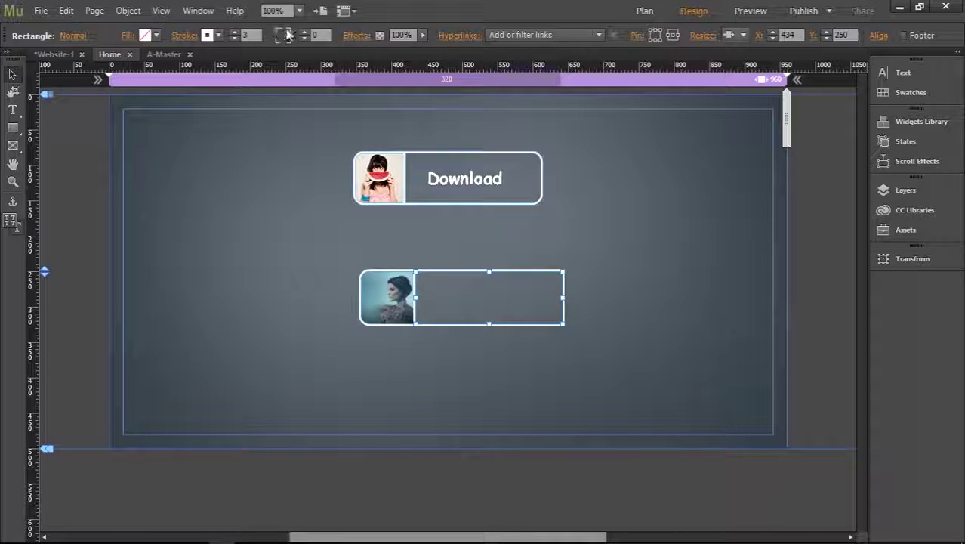
{"action": "left_click_drag", "start_coordinate": [288, 35], "coordinate": [295, 43]}
{"action": "left_click", "coordinate": [303, 31]}
{"action": "left_click", "coordinate": [303, 32]}
{"action": "left_click", "coordinate": [303, 31]}
{"action": "left_click", "coordinate": [303, 32]}
{"action": "left_click", "coordinate": [339, 136]}
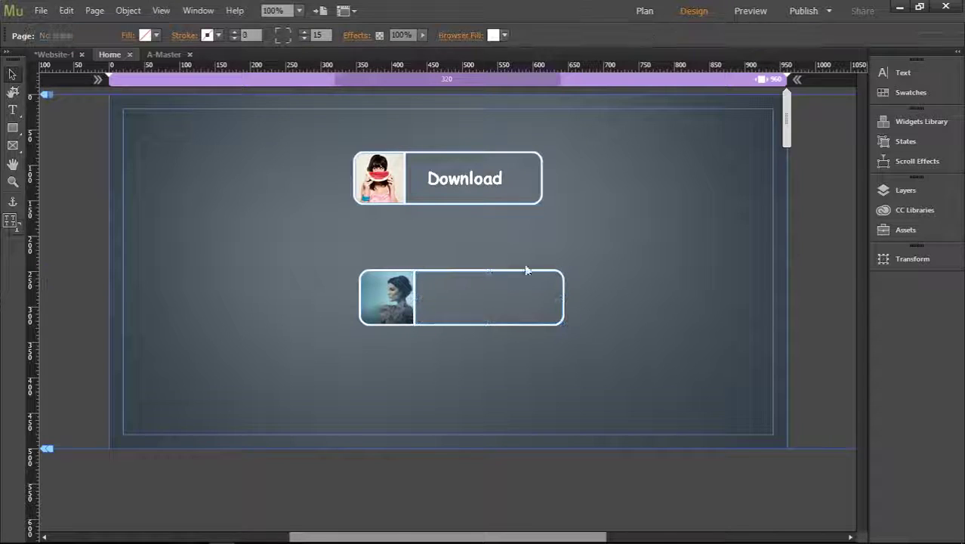
{"action": "left_click", "coordinate": [129, 37]}
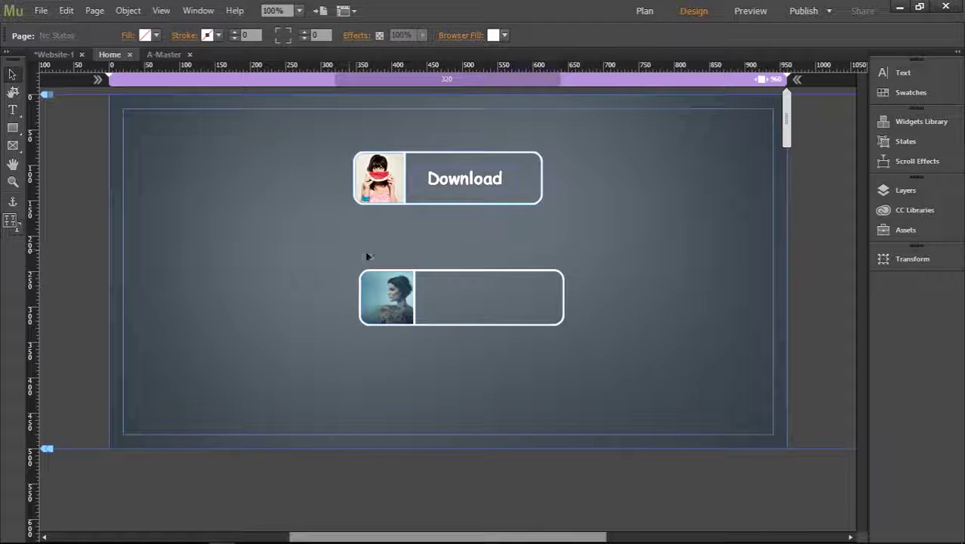
Step: Set the image square's left corner radius to 60 in its Rollover state
{"action": "left_click", "coordinate": [385, 301]}
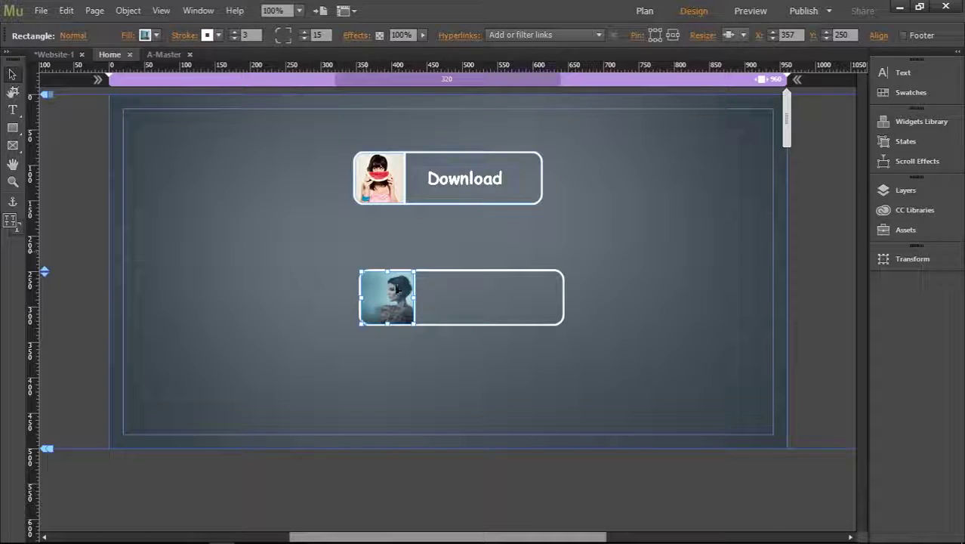
{"action": "left_click", "coordinate": [73, 36]}
{"action": "left_click", "coordinate": [89, 88]}
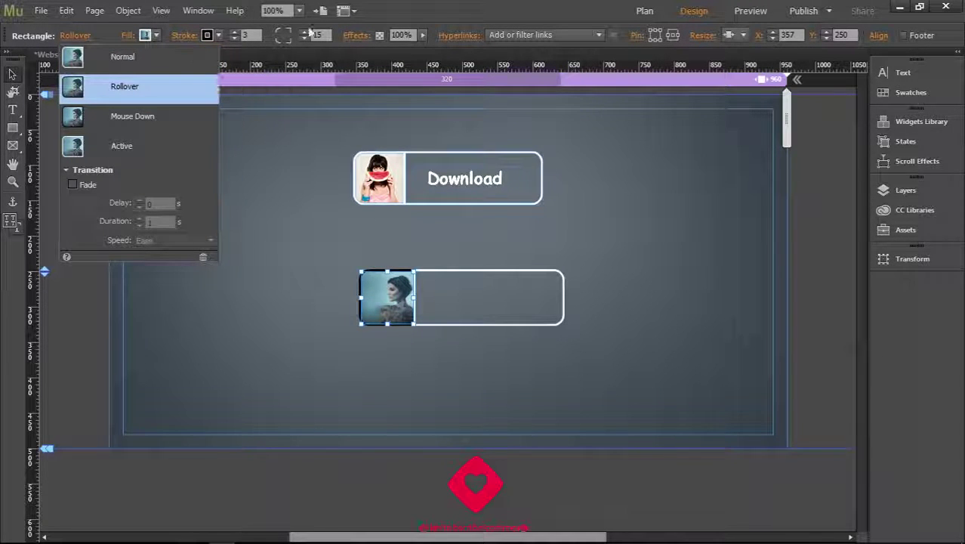
{"action": "left_click", "coordinate": [288, 36]}
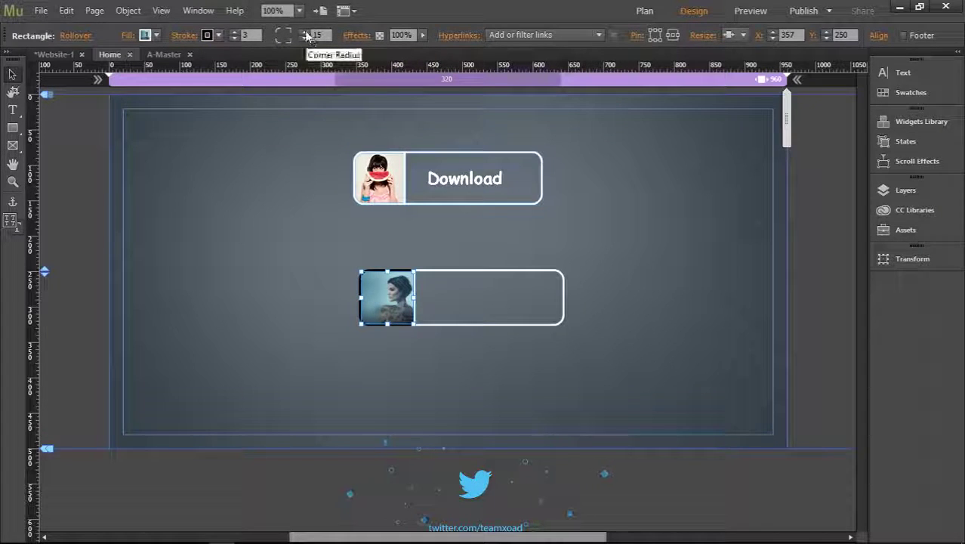
{"action": "left_click", "coordinate": [305, 32]}
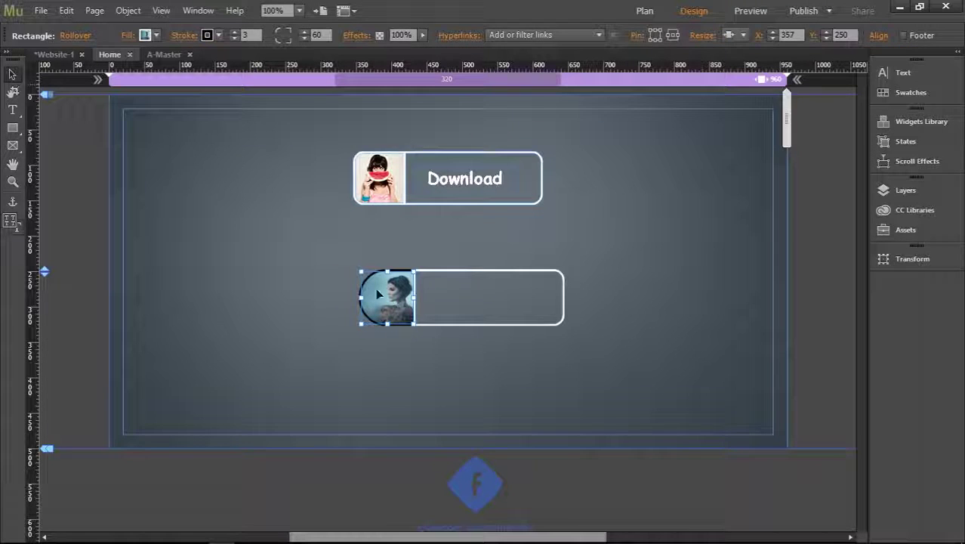
Step: Increase the wide rectangle's right corner radius in its Rollover state until that end is semicircular
{"action": "left_click", "coordinate": [495, 294]}
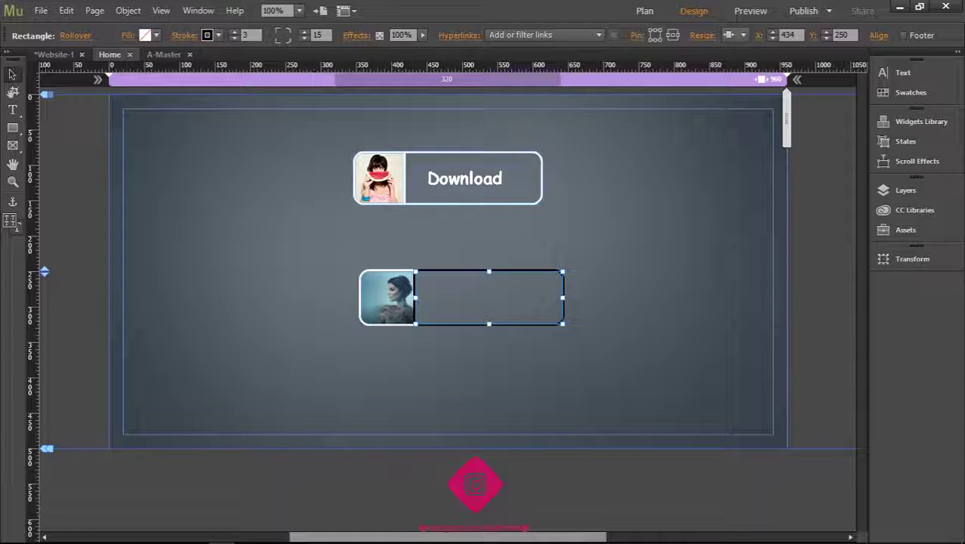
{"action": "left_click", "coordinate": [302, 32]}
{"action": "left_click", "coordinate": [303, 31]}
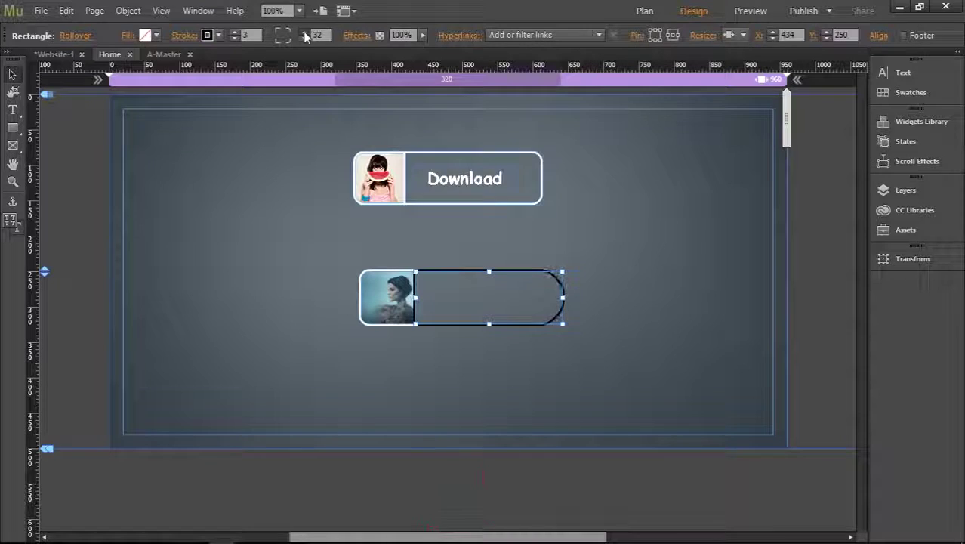
{"action": "left_click", "coordinate": [130, 318]}
Step: Add a text frame reading "Download" in the empty area beside the new button and centre its text
{"action": "left_click", "coordinate": [12, 110]}
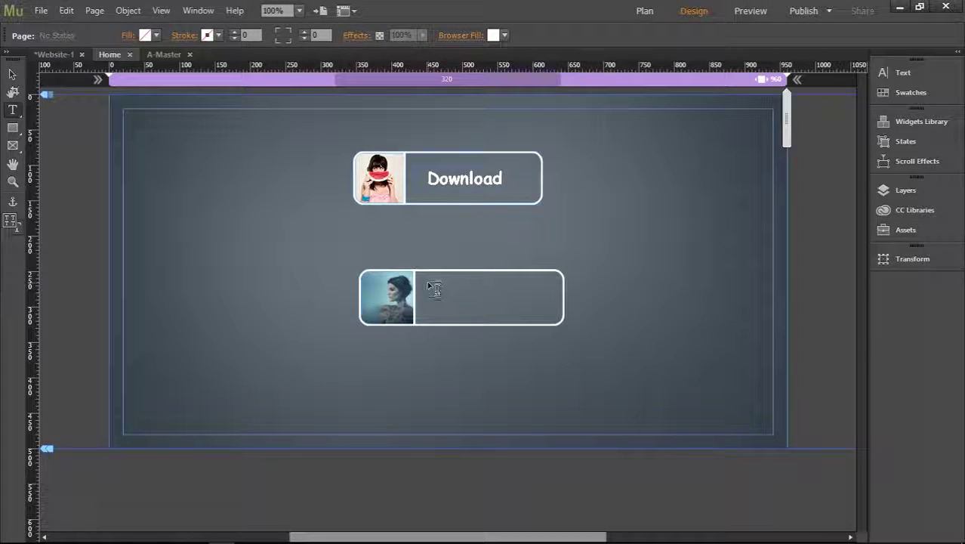
{"action": "left_click_drag", "start_coordinate": [171, 254], "coordinate": [326, 277]}
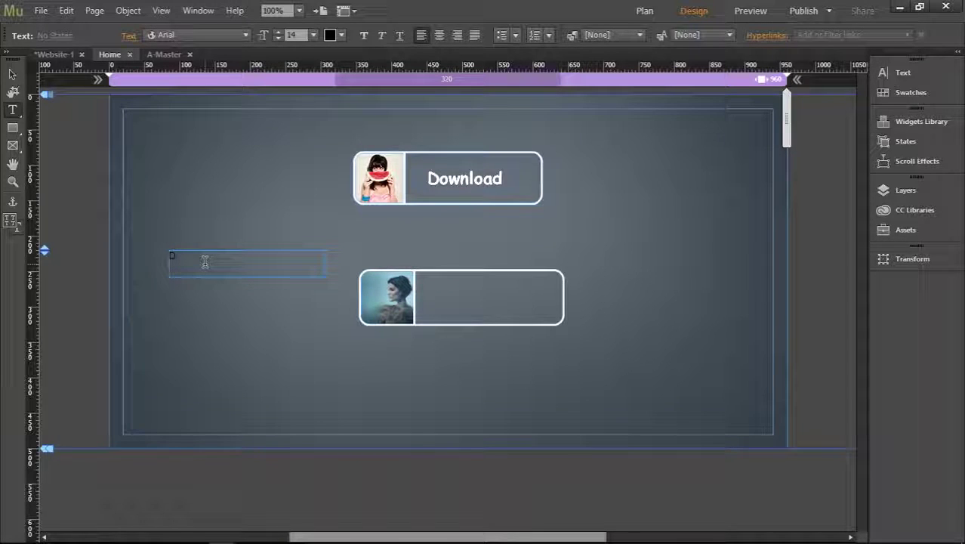
{"action": "type", "text": "wnload"}
{"action": "left_click", "coordinate": [898, 72]}
{"action": "left_click", "coordinate": [745, 133]}
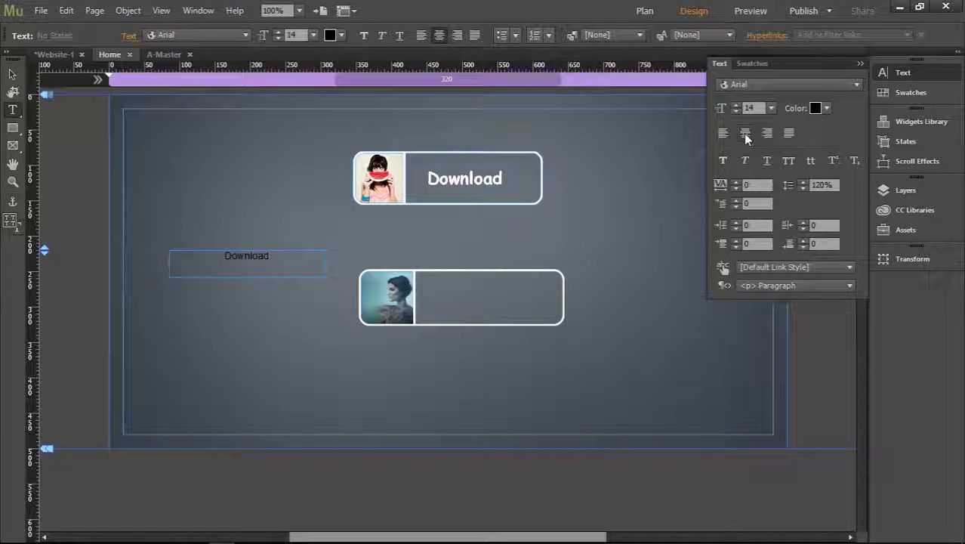
Step: Try to set the new Download text to size 24 in Comic Sans without selecting the word
{"action": "left_click", "coordinate": [769, 108]}
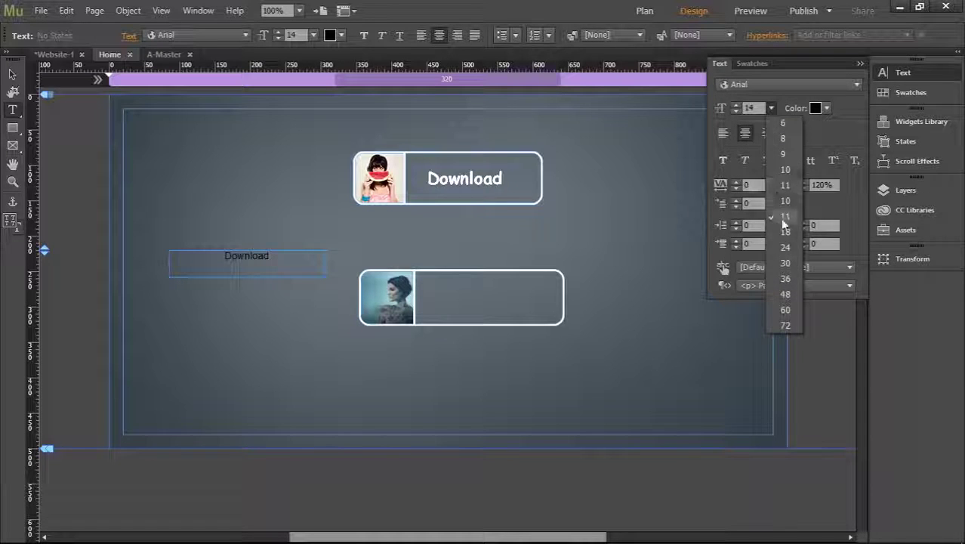
{"action": "left_click", "coordinate": [782, 243]}
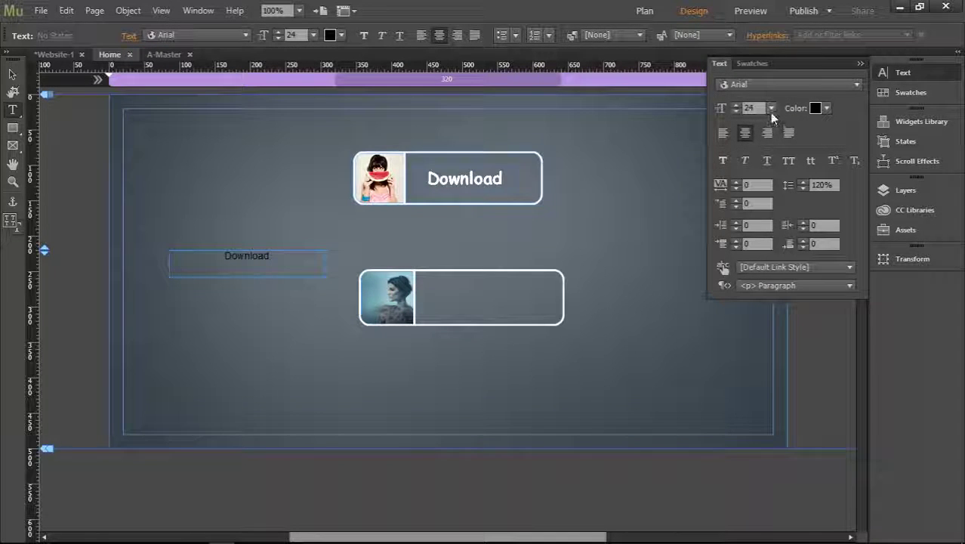
{"action": "left_click", "coordinate": [782, 85]}
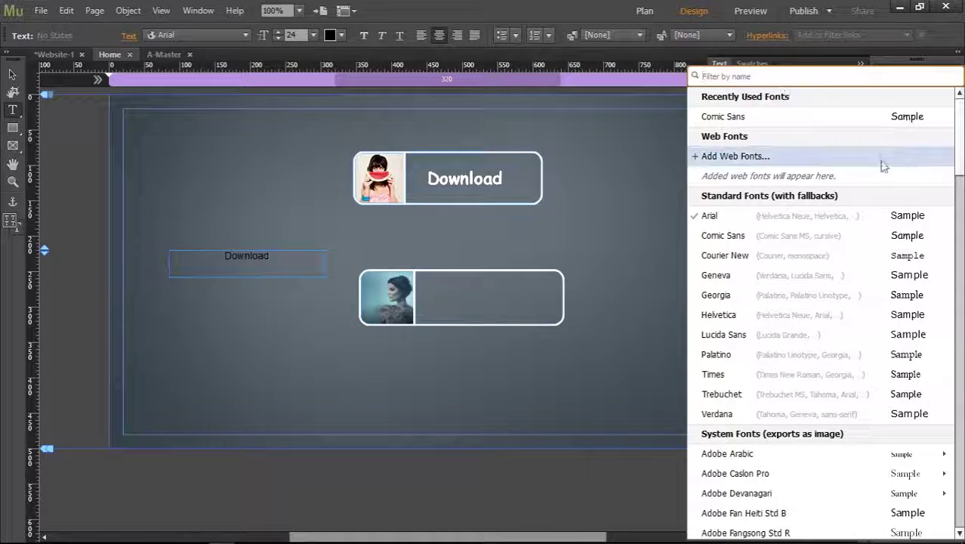
{"action": "left_click", "coordinate": [905, 241]}
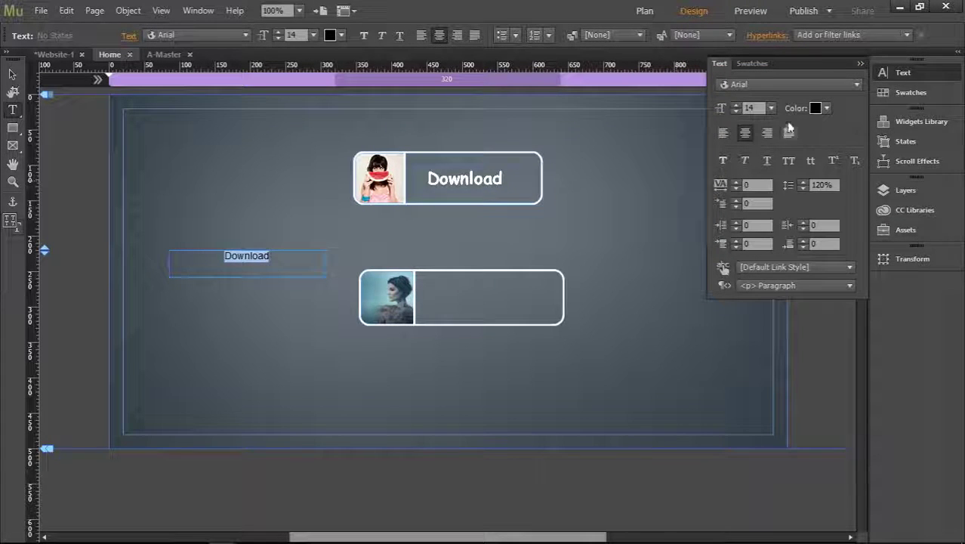
Step: Set the selected Download text to size 24 and the Comic Sans font, leaving text editing when finished
{"action": "left_click", "coordinate": [772, 108]}
{"action": "left_click", "coordinate": [785, 244]}
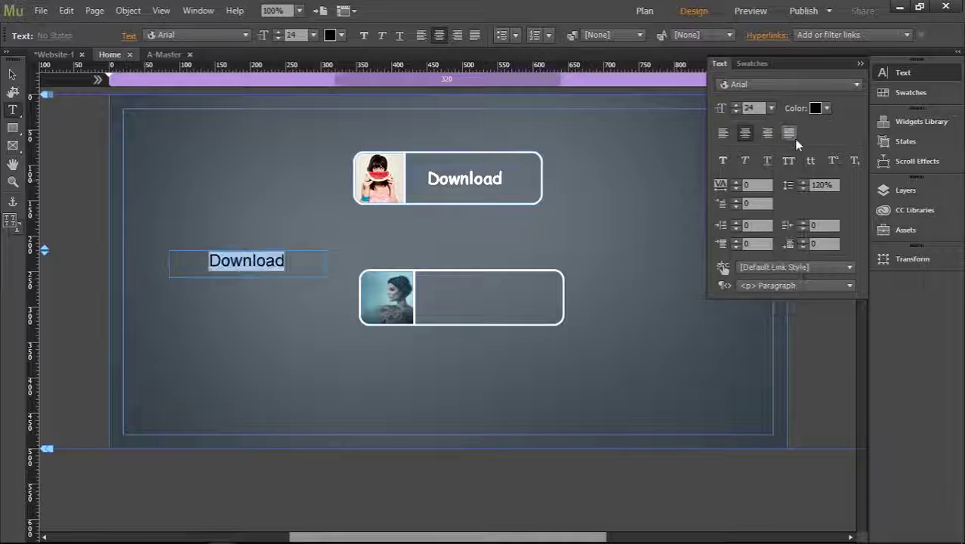
{"action": "left_click", "coordinate": [799, 84]}
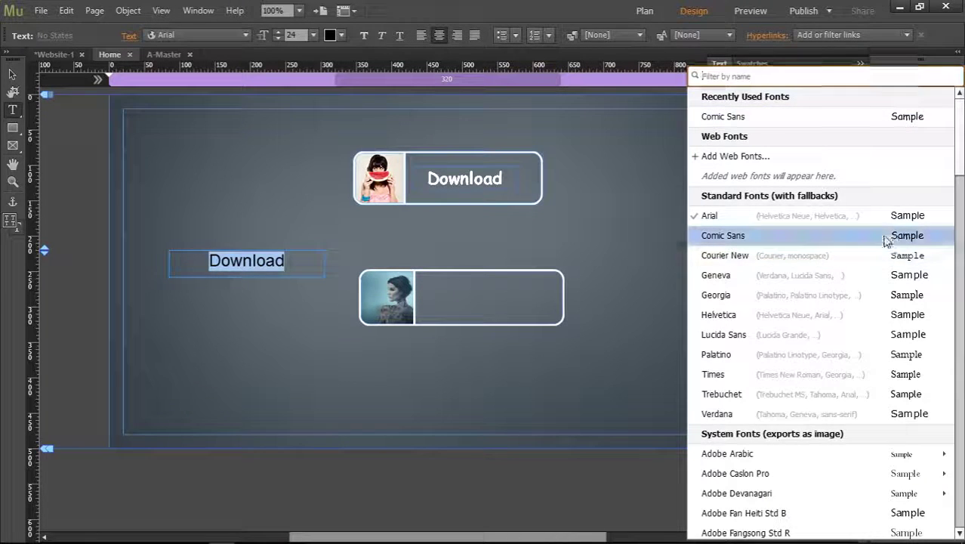
{"action": "left_click", "coordinate": [885, 240]}
{"action": "left_click", "coordinate": [12, 73]}
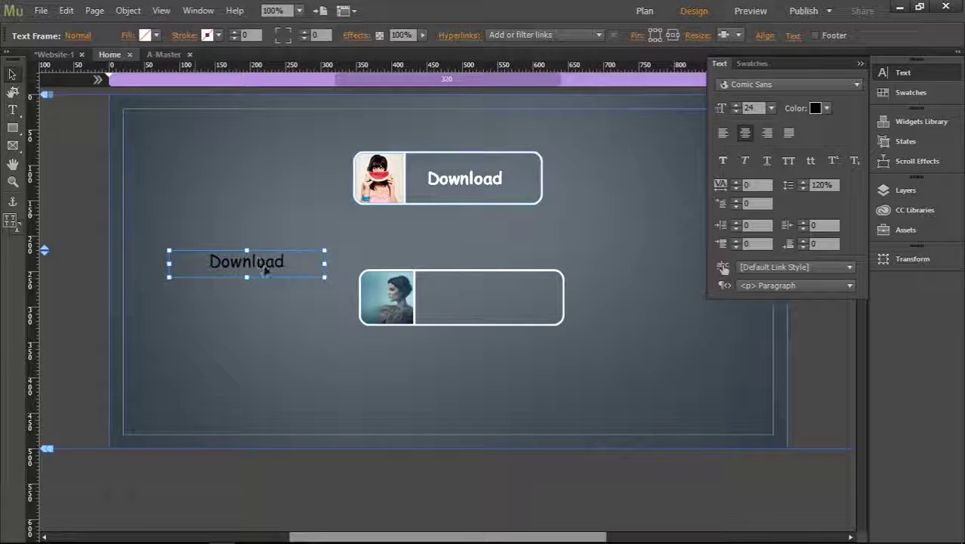
{"action": "left_click", "coordinate": [289, 324]}
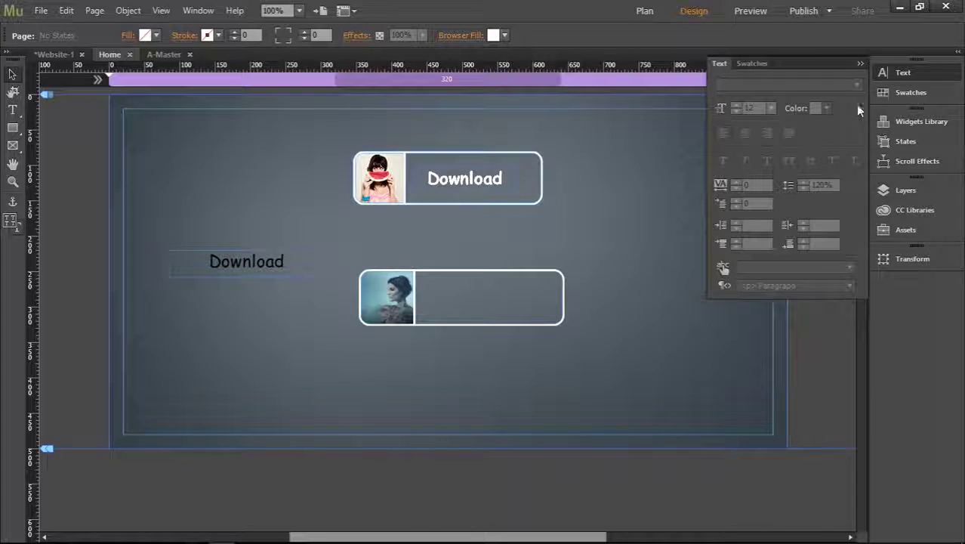
{"action": "left_click", "coordinate": [859, 64]}
Step: Set the text colour of the new Download frame to white in its Normal state
{"action": "left_click", "coordinate": [242, 270]}
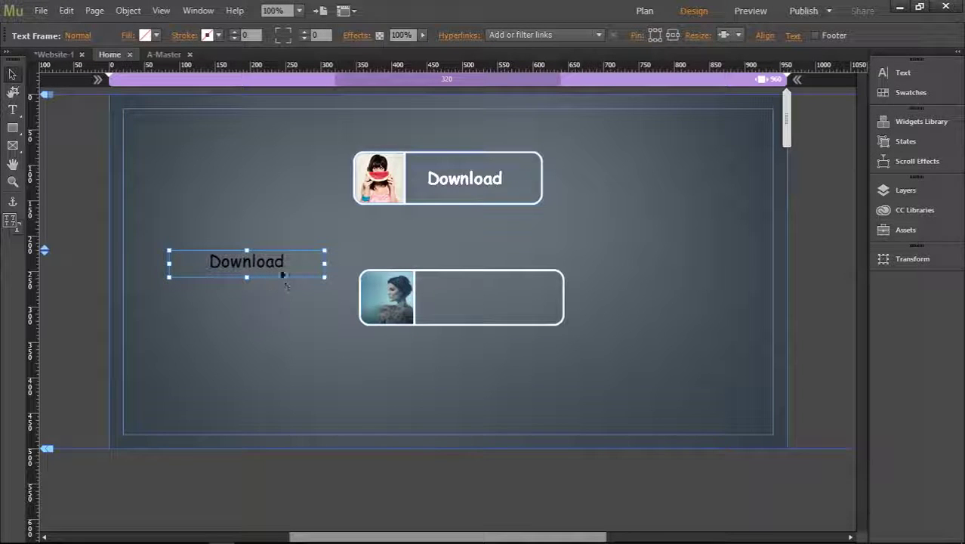
{"action": "left_click", "coordinate": [899, 75]}
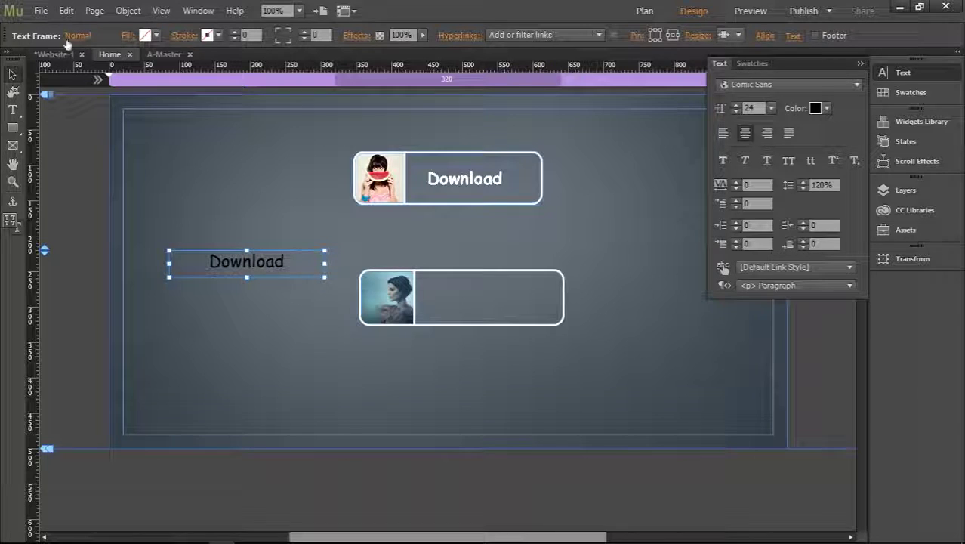
{"action": "left_click", "coordinate": [816, 108]}
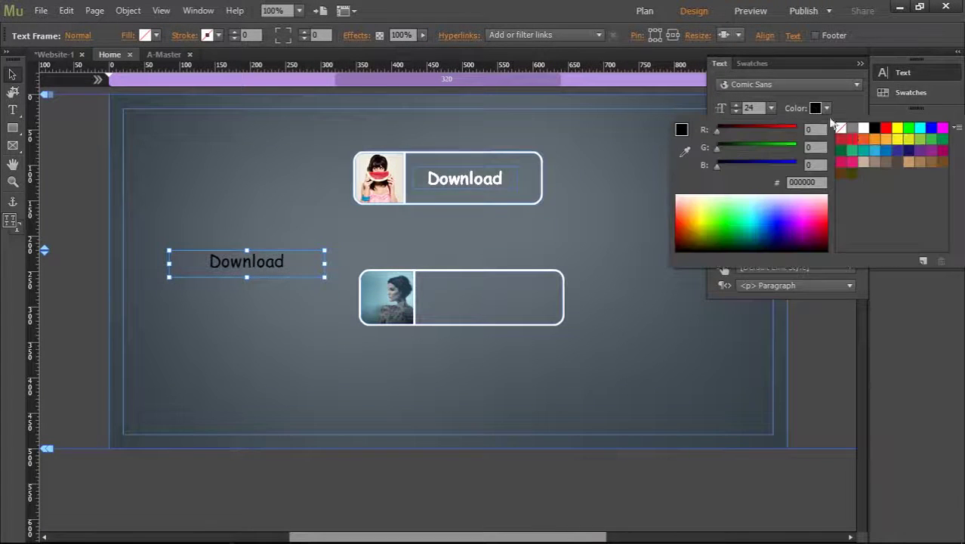
{"action": "left_click", "coordinate": [866, 131]}
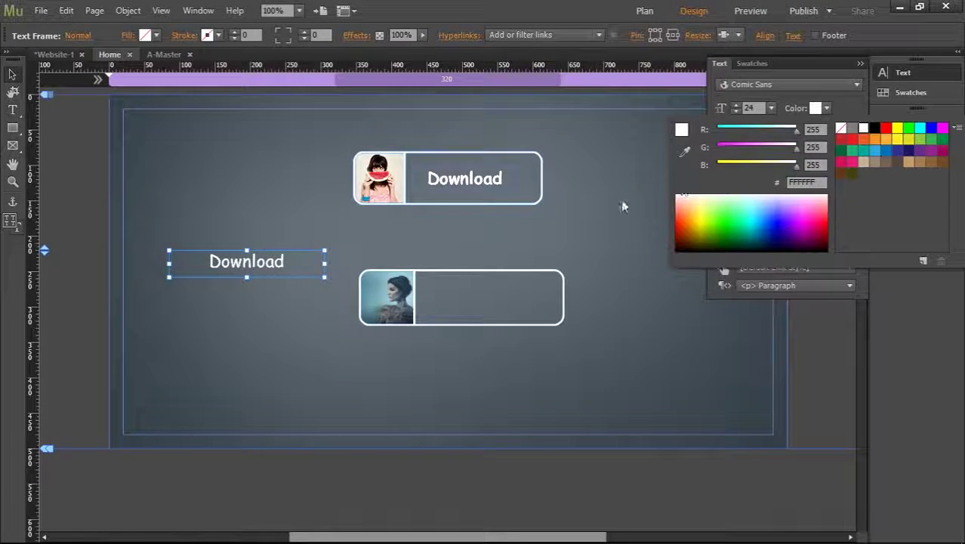
Step: Set the Download frame's text colour to black in its Rollover state
{"action": "left_click", "coordinate": [78, 36]}
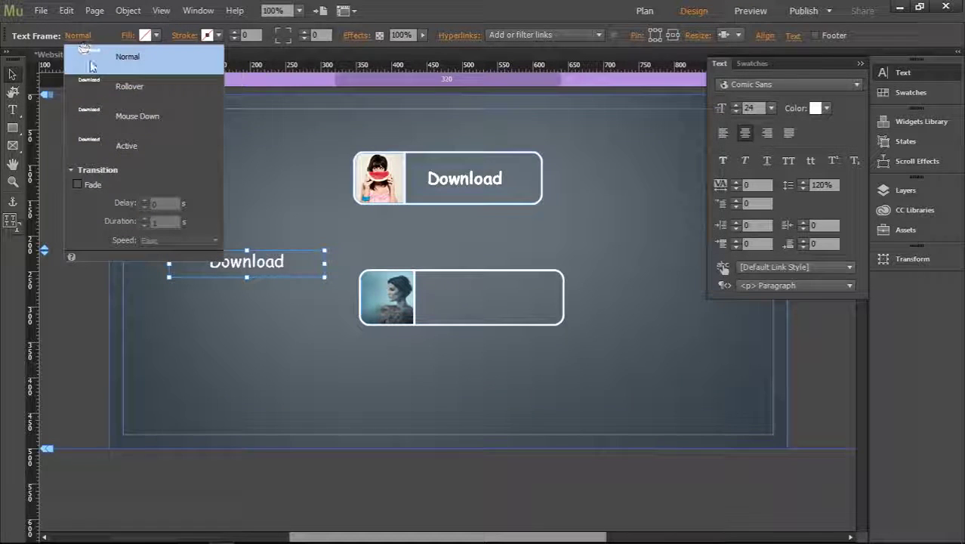
{"action": "left_click", "coordinate": [105, 87]}
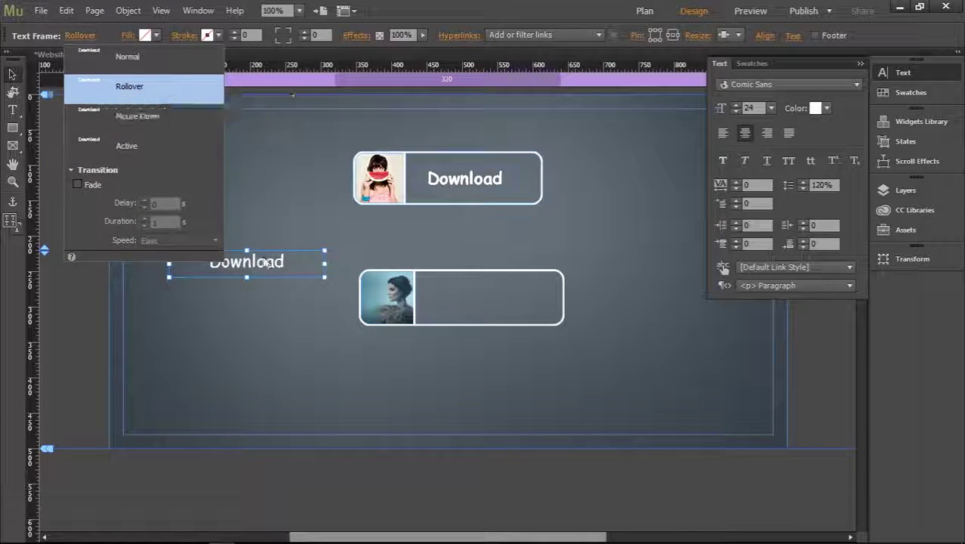
{"action": "left_click", "coordinate": [813, 108]}
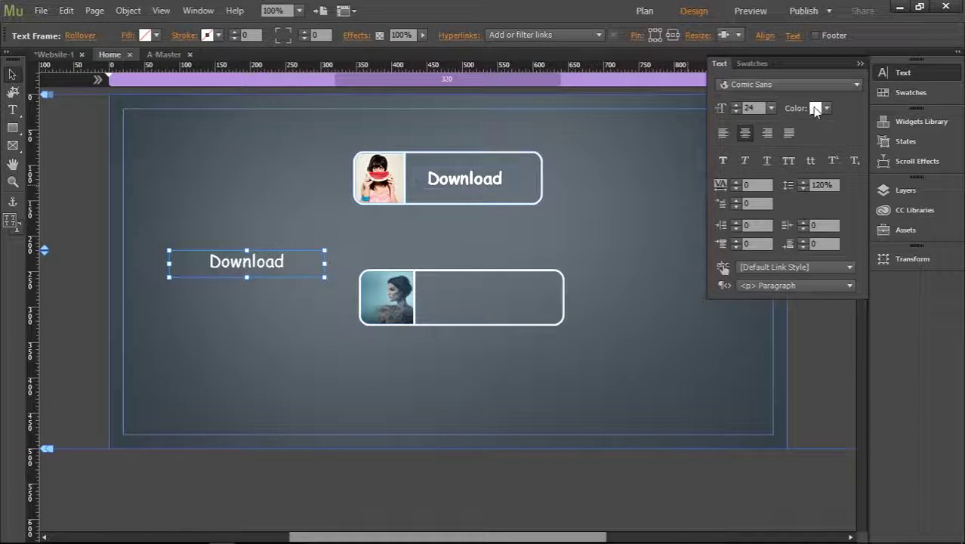
{"action": "left_click", "coordinate": [816, 108]}
{"action": "left_click", "coordinate": [874, 129]}
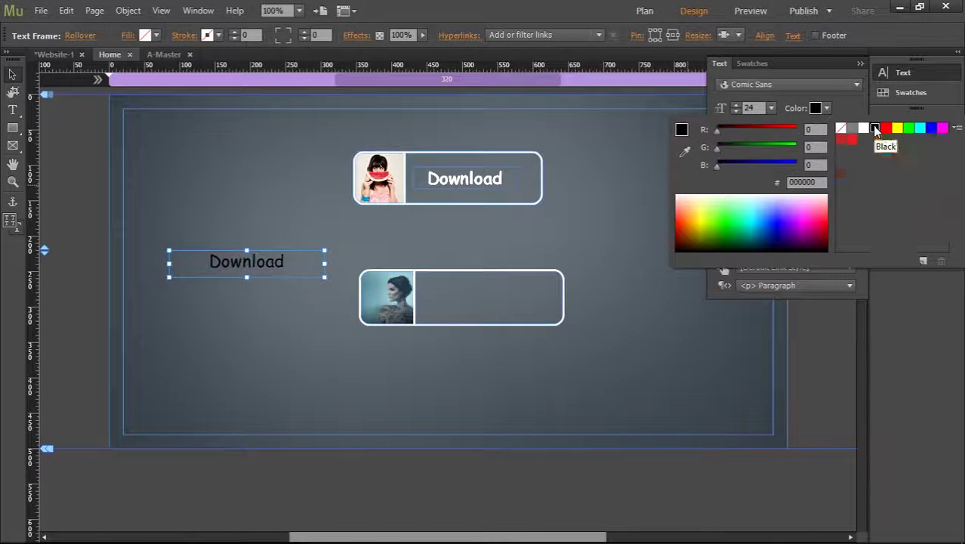
{"action": "left_click", "coordinate": [602, 198]}
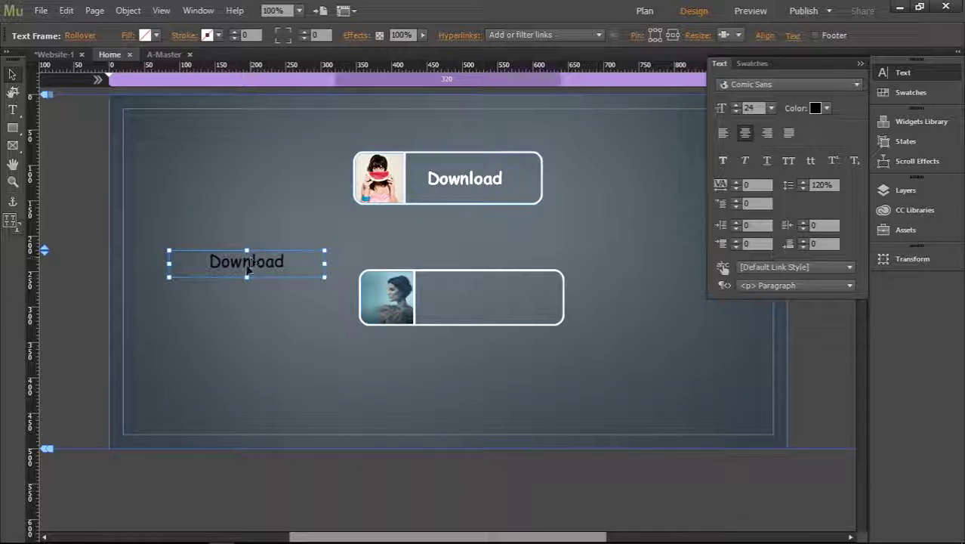
Step: Enable a Fade transition on the Download text frame with a duration of 0.5 s
{"action": "left_click", "coordinate": [78, 36]}
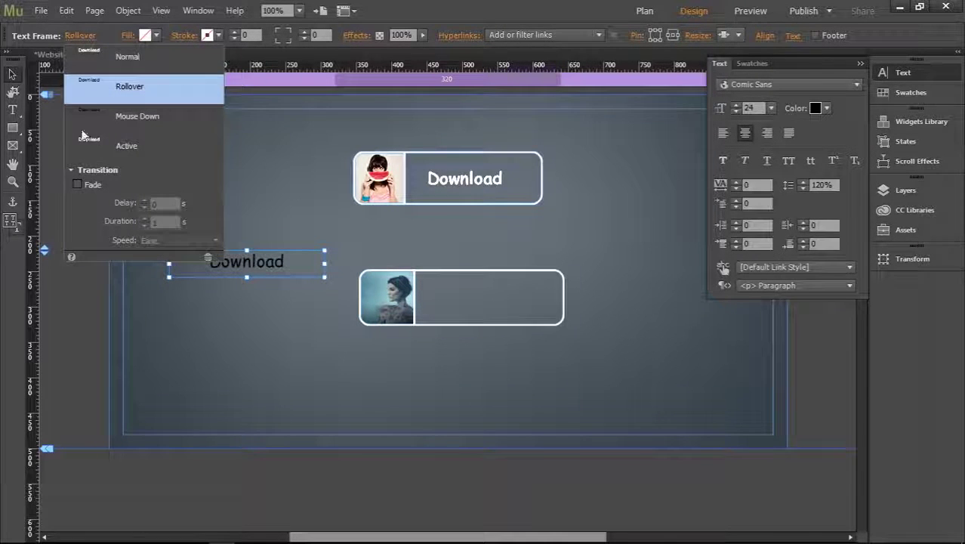
{"action": "left_click", "coordinate": [79, 186]}
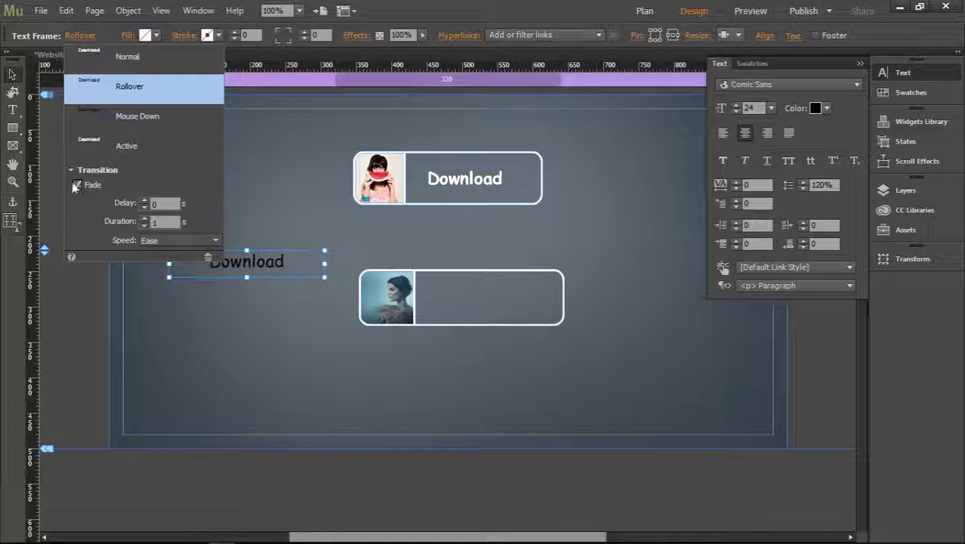
{"action": "left_click", "coordinate": [143, 224]}
{"action": "left_click", "coordinate": [143, 225]}
{"action": "left_click", "coordinate": [144, 224]}
{"action": "left_click", "coordinate": [143, 225]}
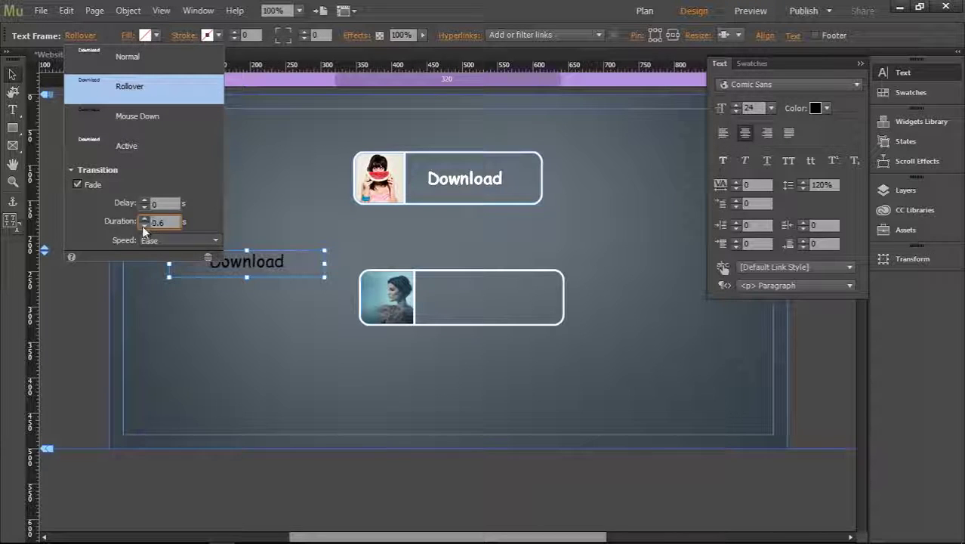
{"action": "left_click", "coordinate": [143, 224]}
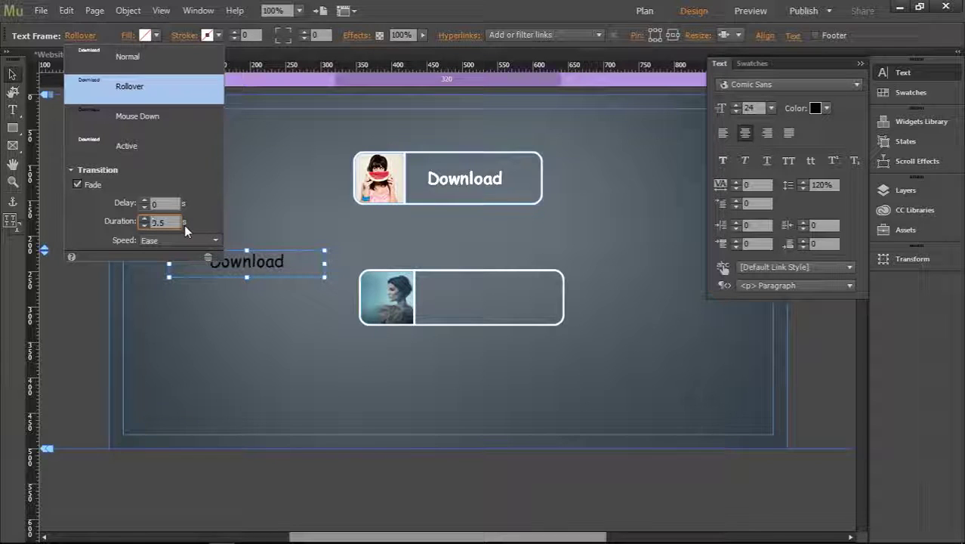
Step: Enable a Fade transition on the image square of the new button and shorten its duration
{"action": "left_click", "coordinate": [386, 287]}
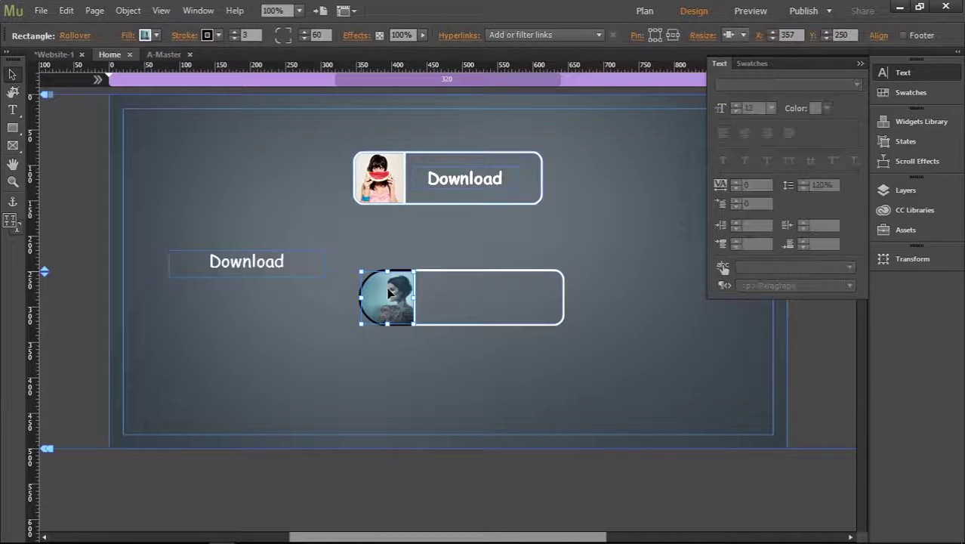
{"action": "left_click", "coordinate": [75, 36]}
{"action": "left_click", "coordinate": [73, 184]}
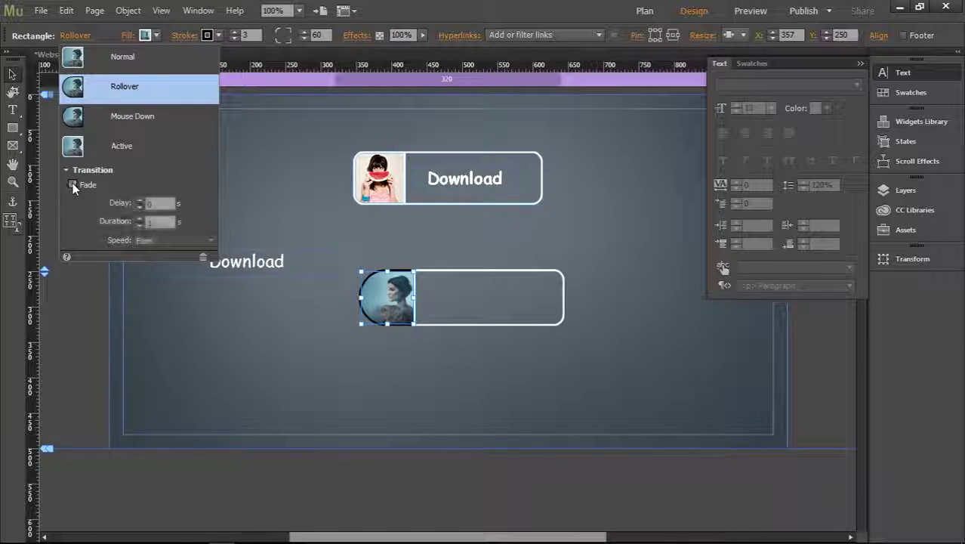
{"action": "left_click", "coordinate": [94, 59]}
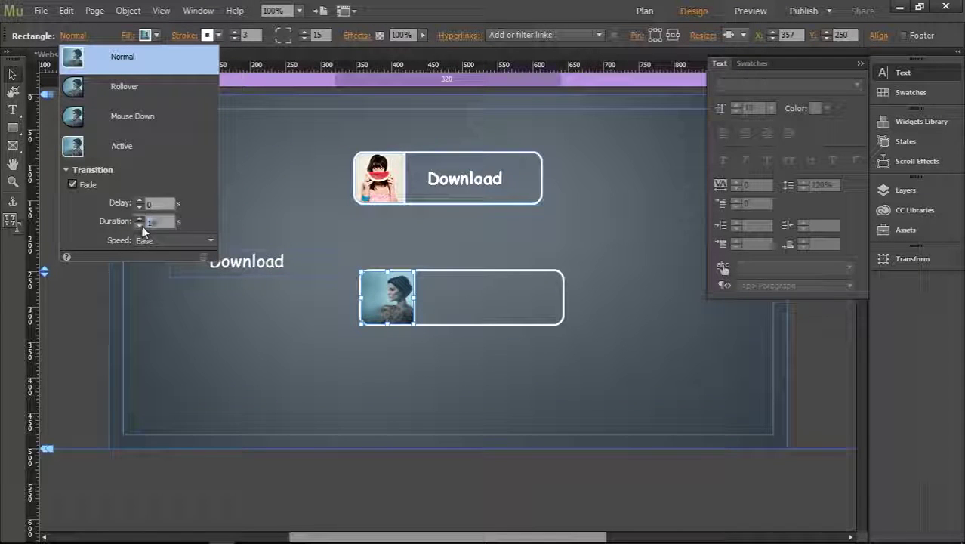
{"action": "left_click", "coordinate": [140, 225]}
{"action": "left_click", "coordinate": [501, 285]}
Step: Enable a Fade transition for the states of the wide rectangle next to the image square
{"action": "left_click", "coordinate": [498, 266]}
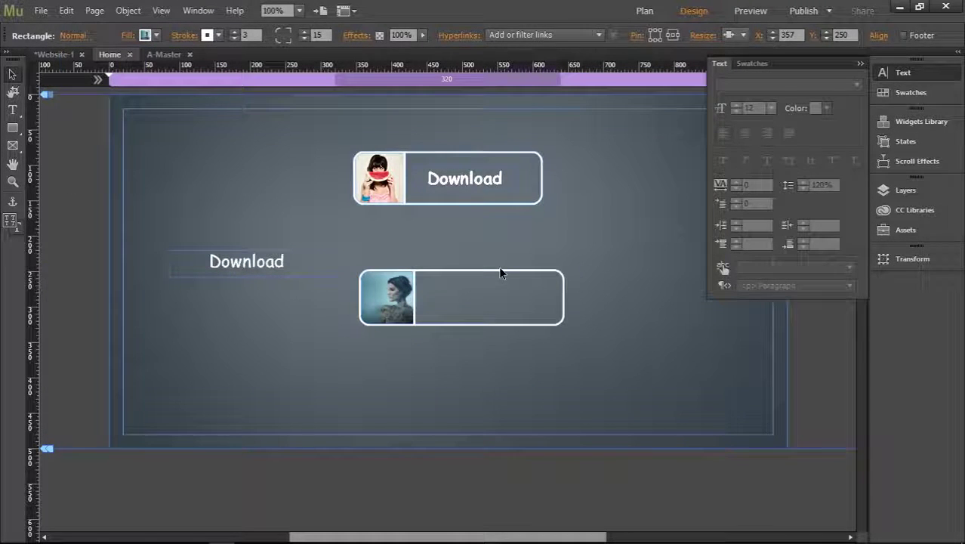
{"action": "left_click", "coordinate": [504, 271]}
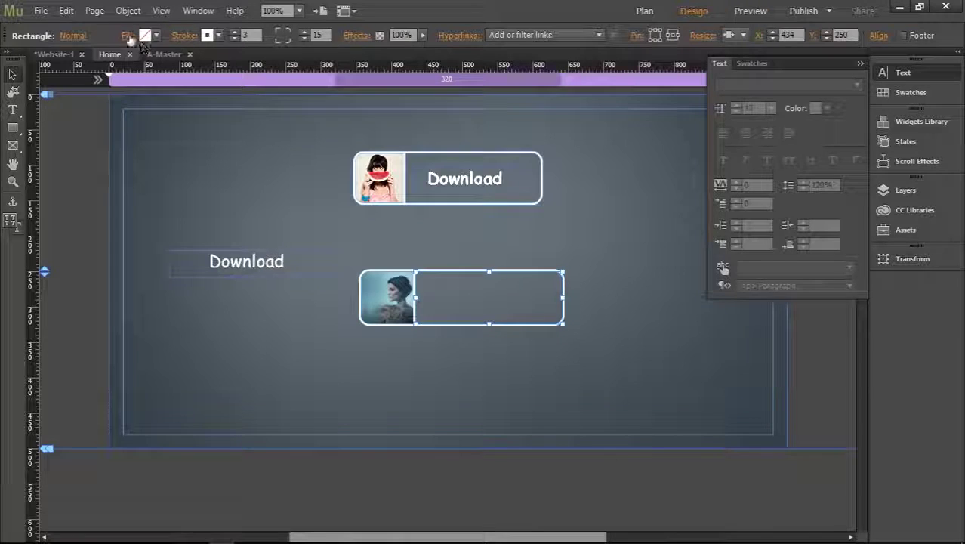
{"action": "left_click", "coordinate": [73, 36]}
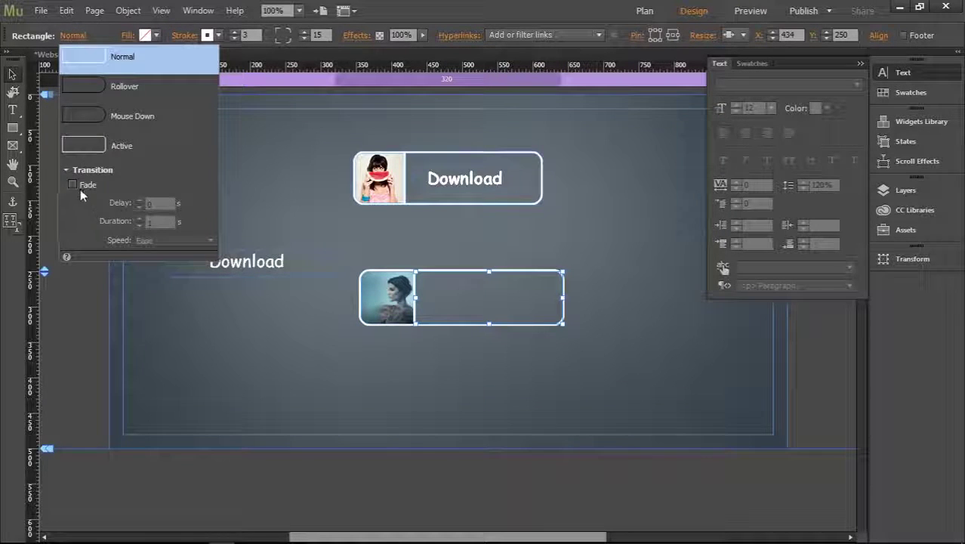
{"action": "left_click", "coordinate": [72, 185]}
{"action": "left_click", "coordinate": [100, 89]}
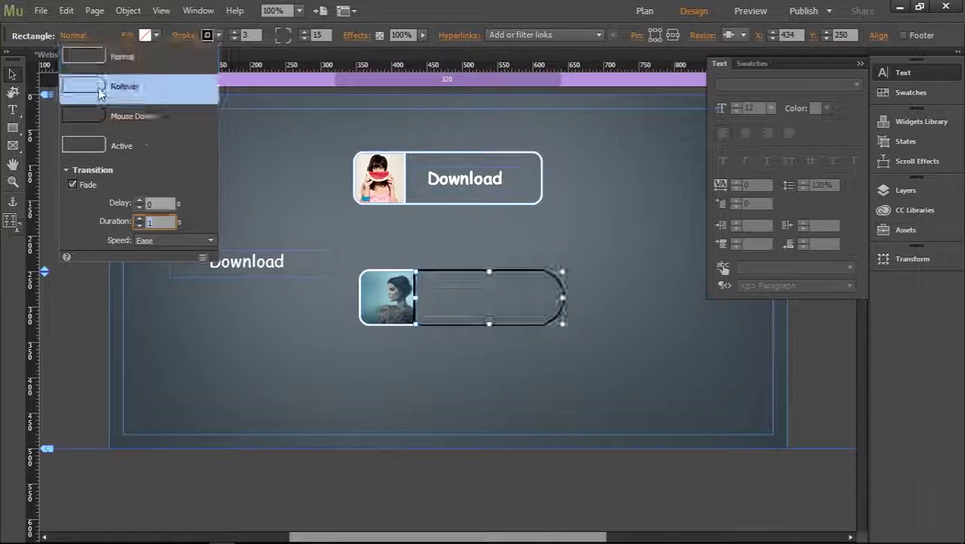
{"action": "left_click", "coordinate": [211, 312]}
{"action": "left_click", "coordinate": [356, 351]}
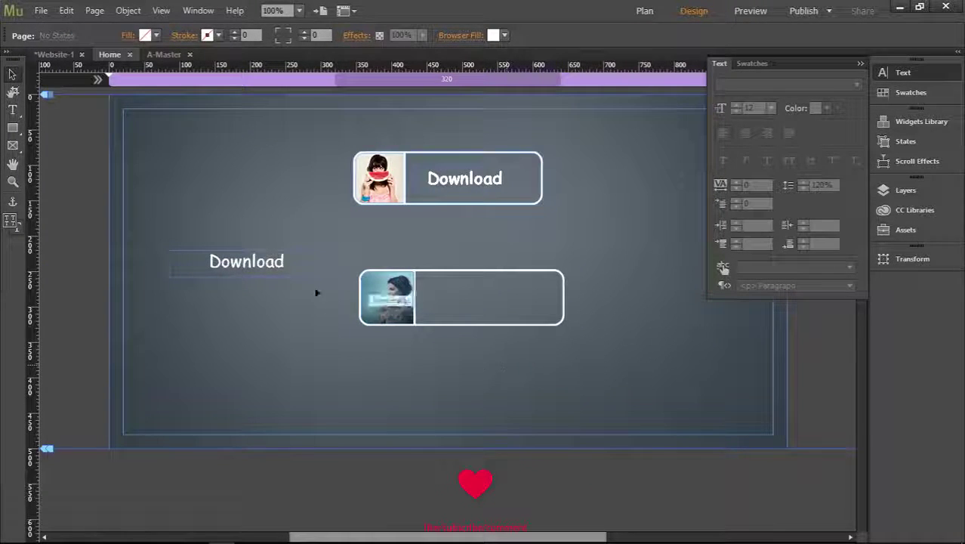
{"action": "left_click", "coordinate": [858, 65]}
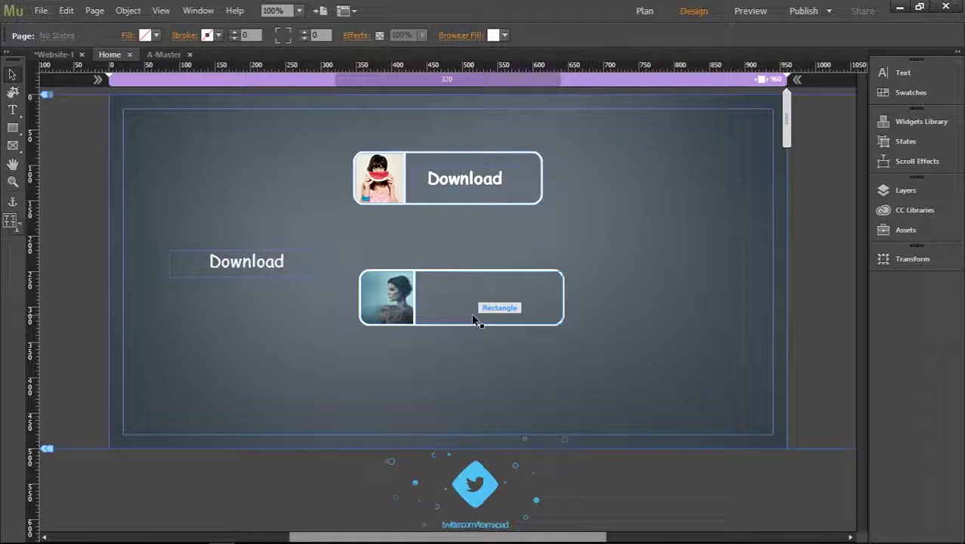
Step: Add a State Button widget below the image button and delete its Lorem Ipsum text
{"action": "left_click", "coordinate": [905, 122]}
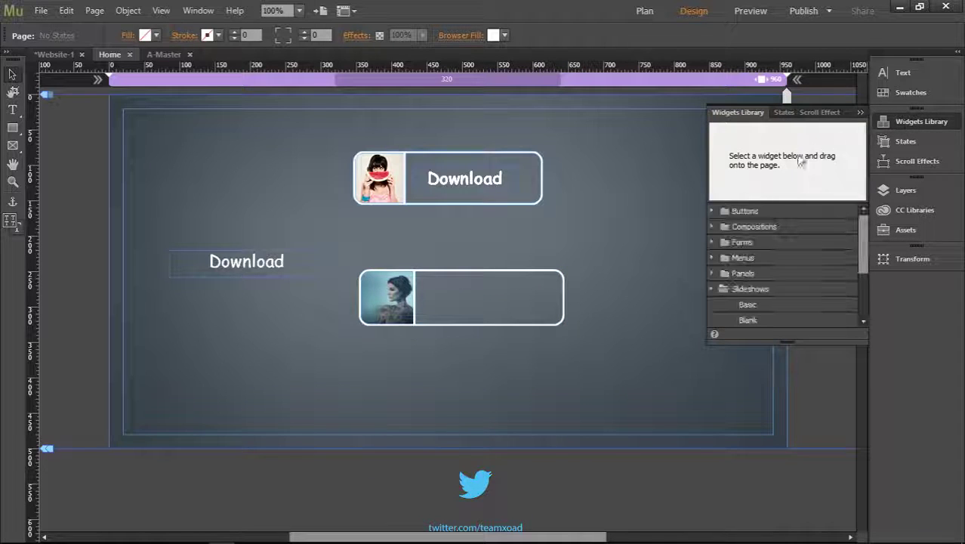
{"action": "left_click", "coordinate": [712, 290]}
{"action": "left_click", "coordinate": [710, 212]}
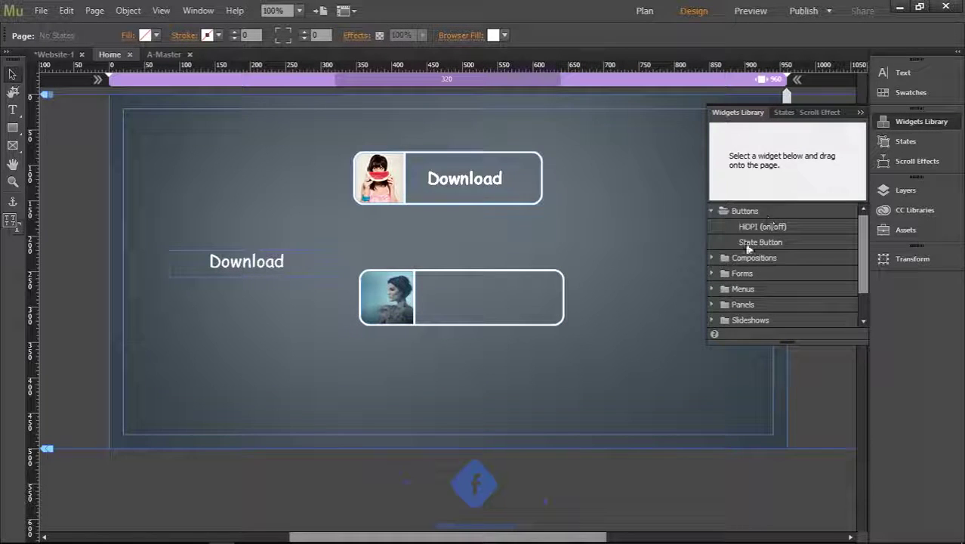
{"action": "left_click_drag", "start_coordinate": [755, 241], "coordinate": [290, 361]}
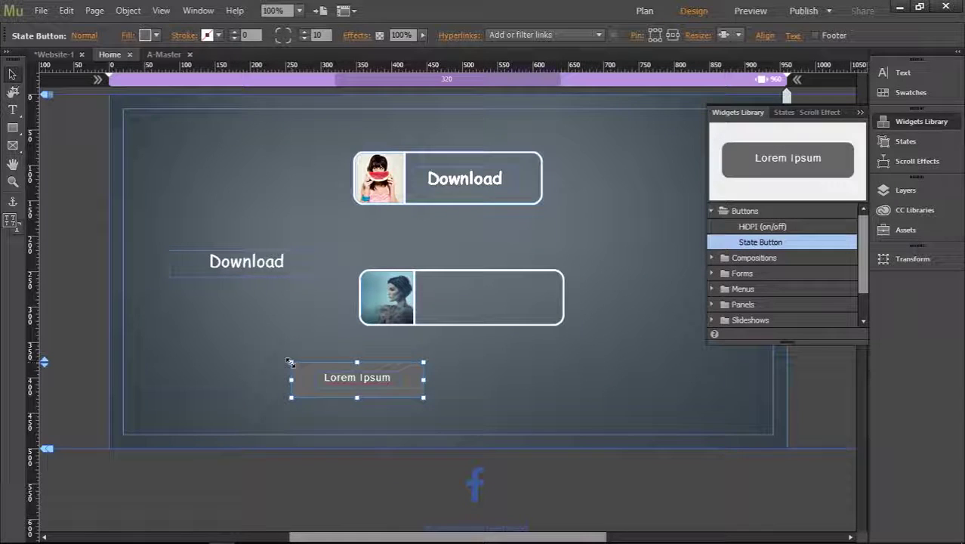
{"action": "left_click", "coordinate": [882, 124]}
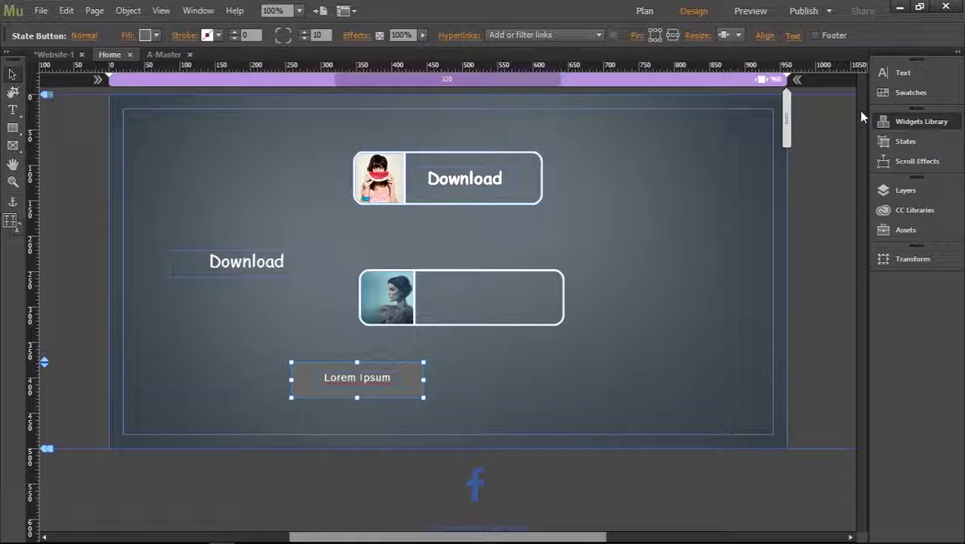
{"action": "left_click", "coordinate": [340, 381]}
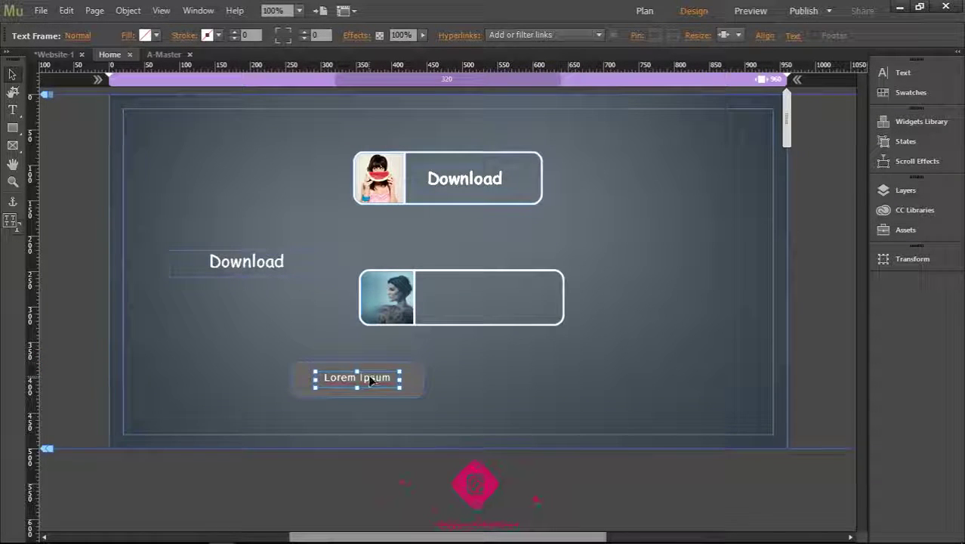
{"action": "key", "text": "Delete"}
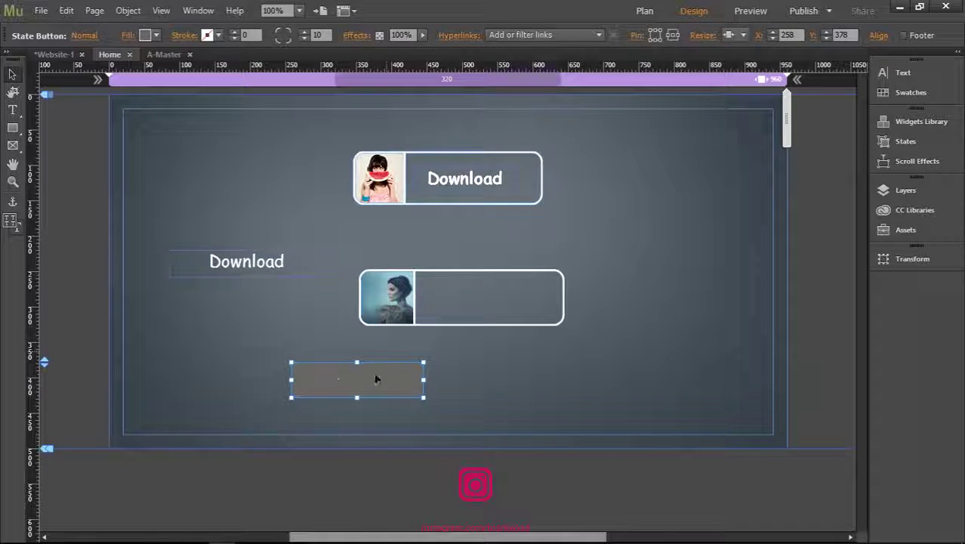
Step: Remove the state button's fill in its Normal, Rollover, Mouse Down and Active states
{"action": "left_click", "coordinate": [152, 36]}
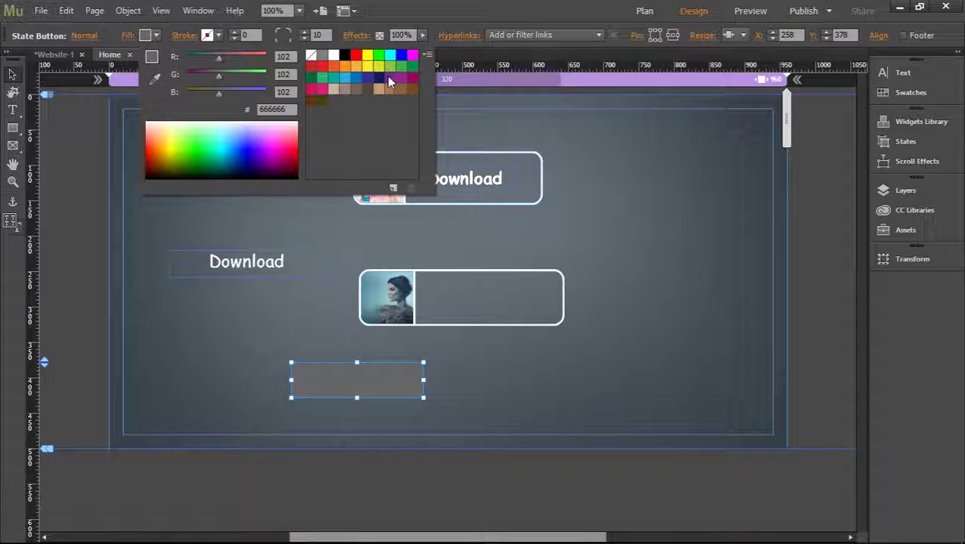
{"action": "left_click", "coordinate": [311, 56]}
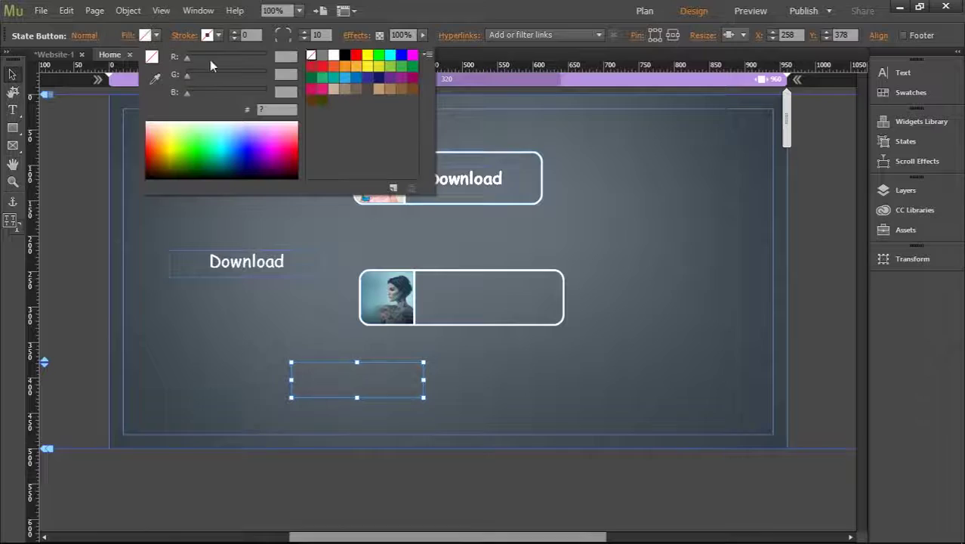
{"action": "left_click", "coordinate": [87, 36]}
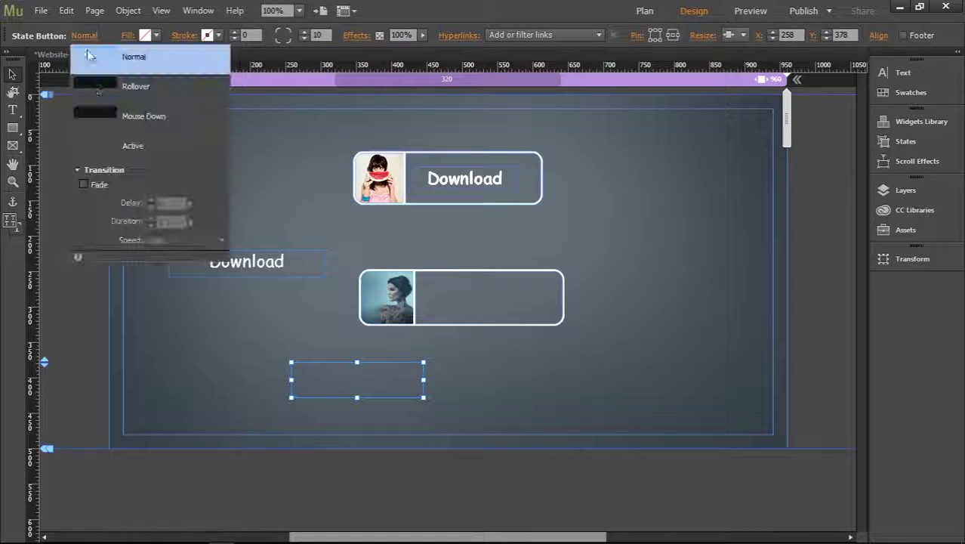
{"action": "left_click", "coordinate": [126, 89]}
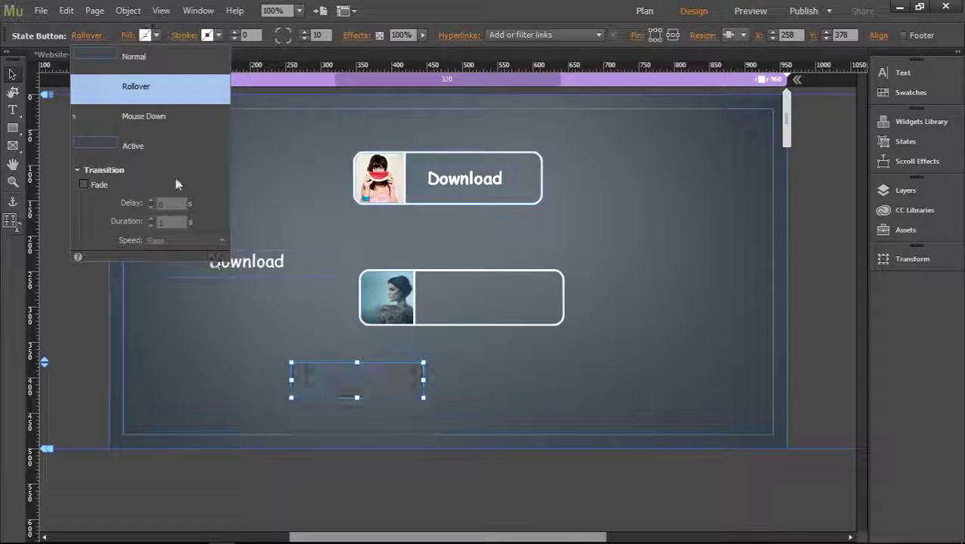
{"action": "left_click", "coordinate": [162, 119]}
{"action": "left_click", "coordinate": [148, 147]}
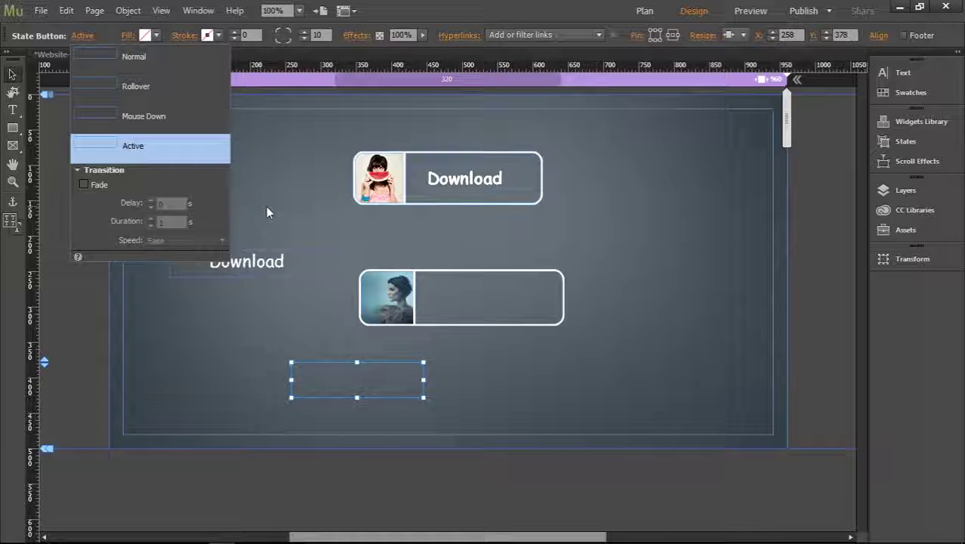
Step: Enlarge the empty state button beyond the size of the image square and wide rectangle together, and move it up slightly
{"action": "left_click", "coordinate": [357, 388]}
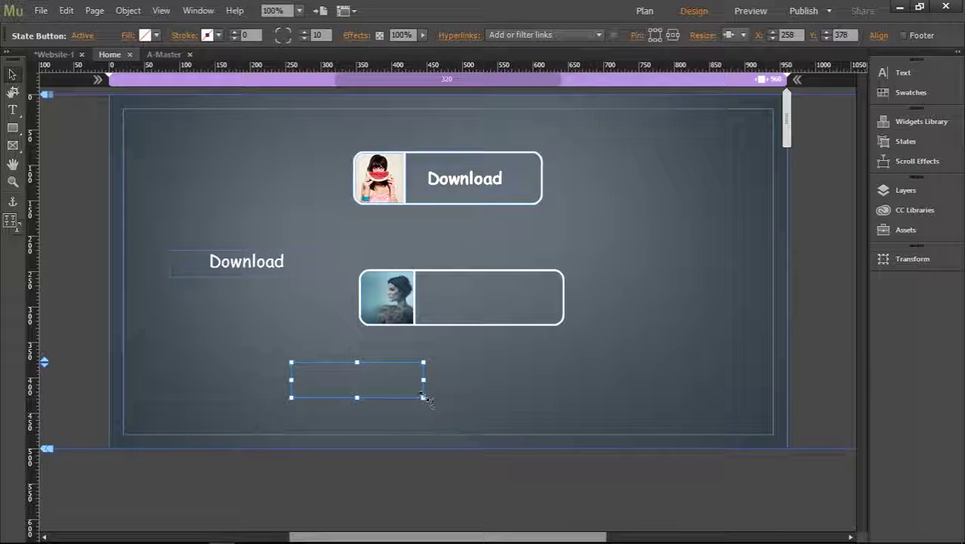
{"action": "left_click_drag", "start_coordinate": [423, 398], "coordinate": [545, 435]}
{"action": "left_click_drag", "start_coordinate": [467, 396], "coordinate": [468, 375]}
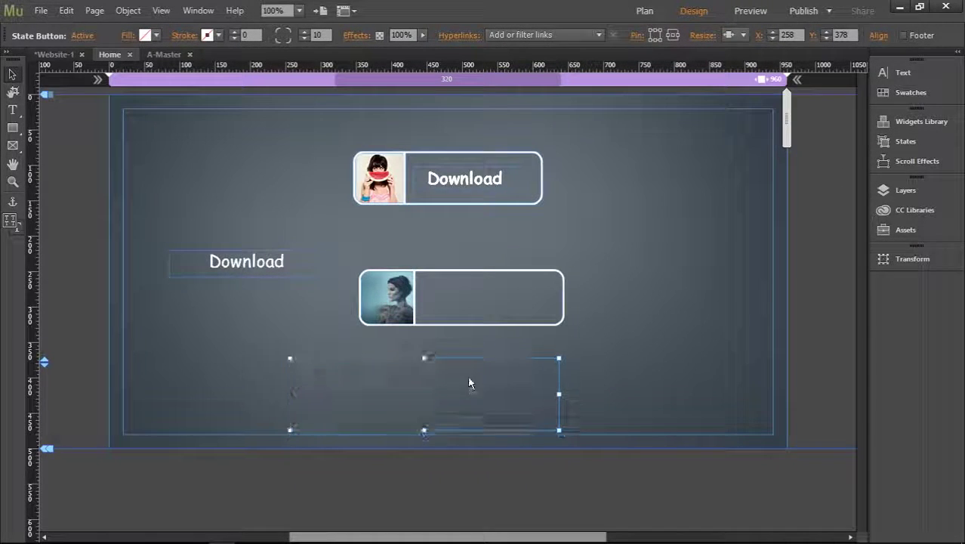
Step: Cut the image square and the wide rectangle and paste them into the state button, near its left edge
{"action": "left_click", "coordinate": [383, 290]}
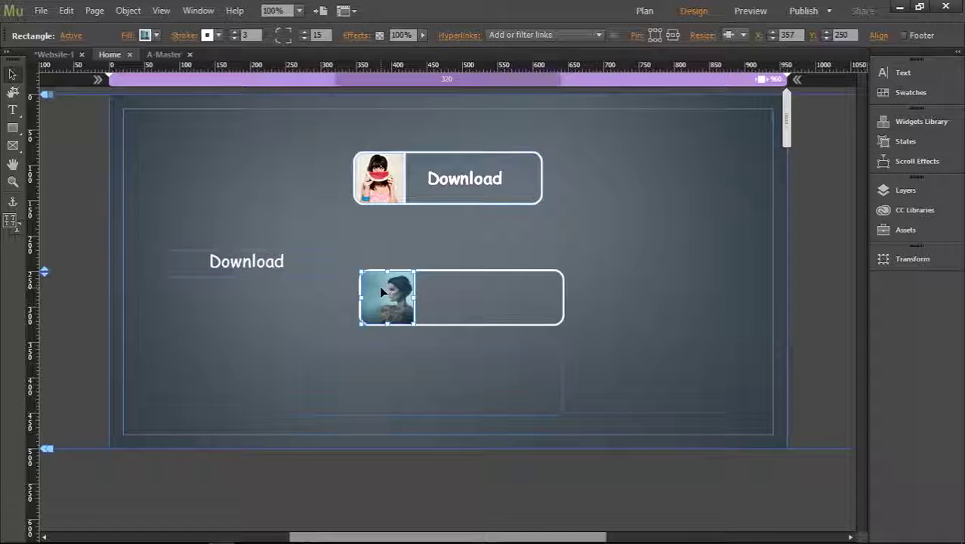
{"action": "left_click_drag", "start_coordinate": [394, 254], "coordinate": [572, 326]}
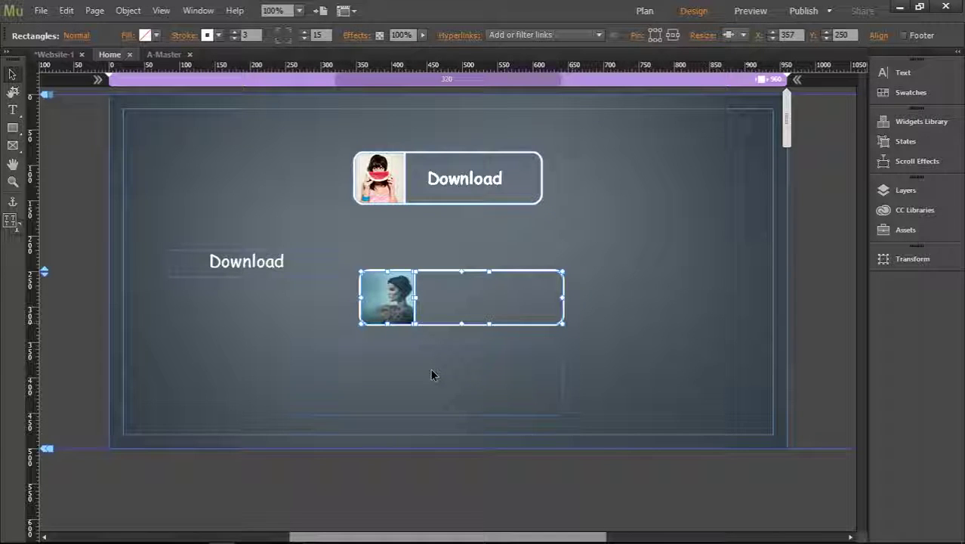
{"action": "key", "text": "Delete"}
{"action": "left_click", "coordinate": [408, 371]}
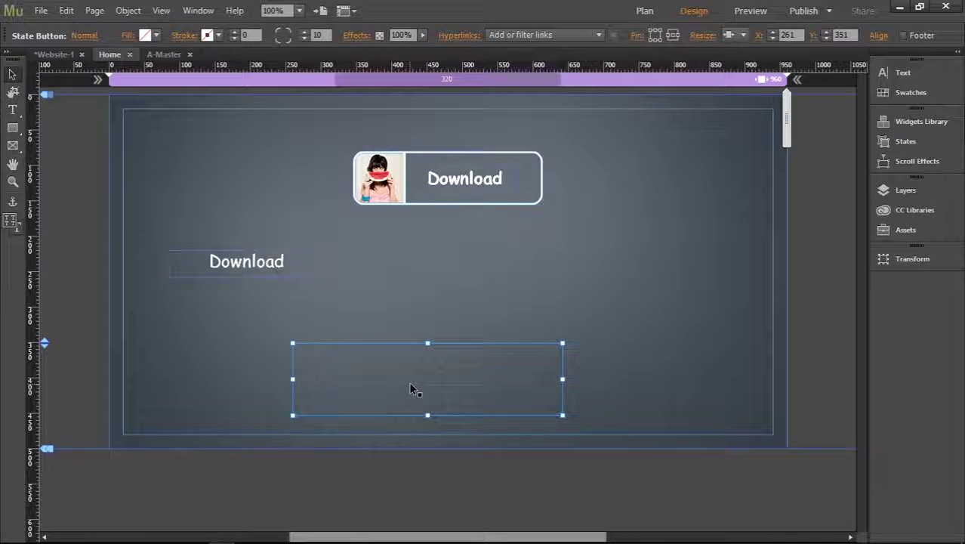
{"action": "key", "text": "ctrl+v"}
{"action": "left_click_drag", "start_coordinate": [418, 372], "coordinate": [390, 378]}
{"action": "left_click", "coordinate": [544, 378]}
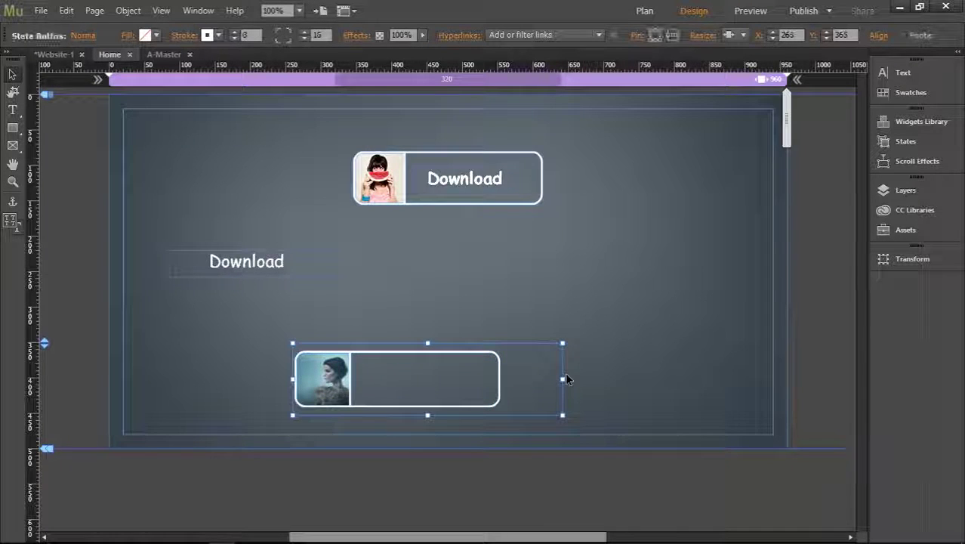
Step: Shrink the state button's frame on all sides to fit tightly around the image square and wide rectangle
{"action": "left_click_drag", "start_coordinate": [562, 380], "coordinate": [500, 381]}
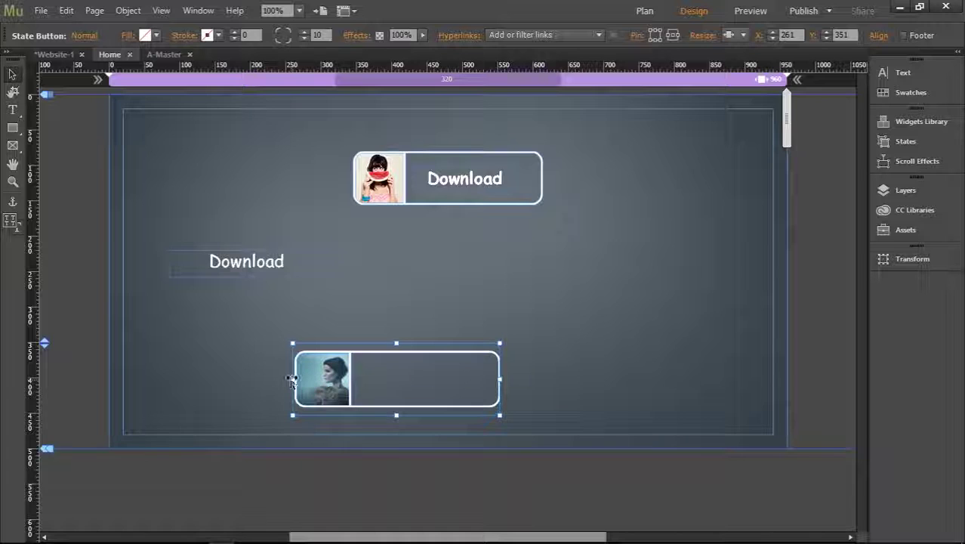
{"action": "left_click_drag", "start_coordinate": [292, 380], "coordinate": [290, 380]}
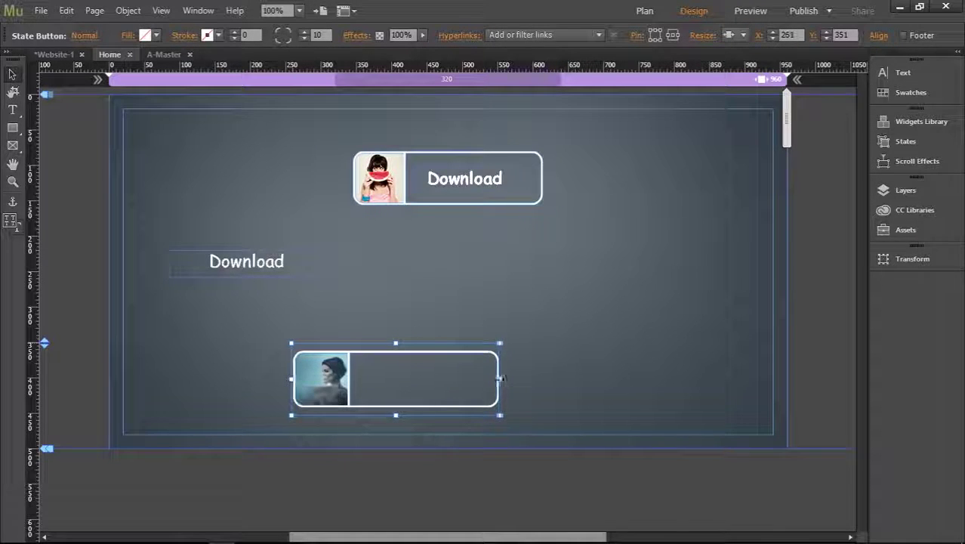
{"action": "left_click_drag", "start_coordinate": [502, 379], "coordinate": [479, 384]}
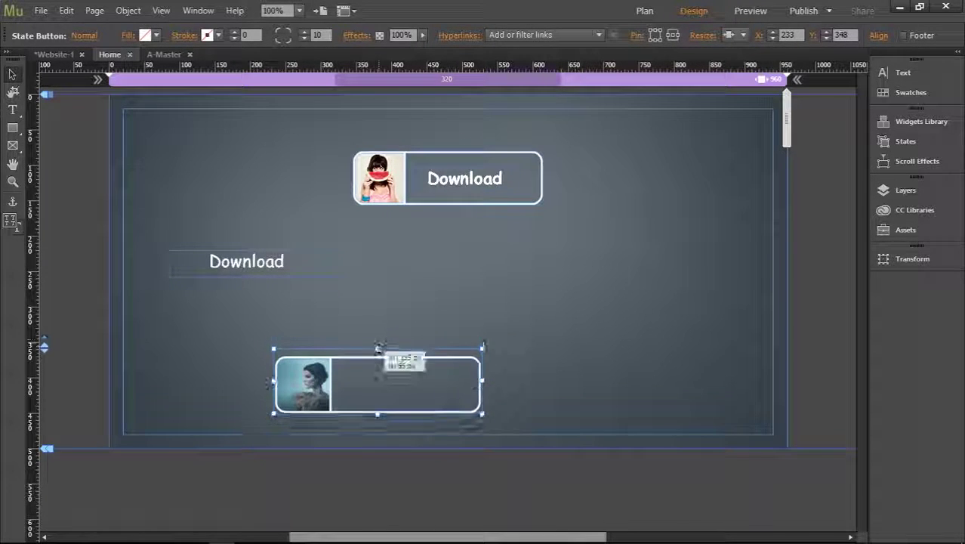
{"action": "left_click", "coordinate": [364, 374]}
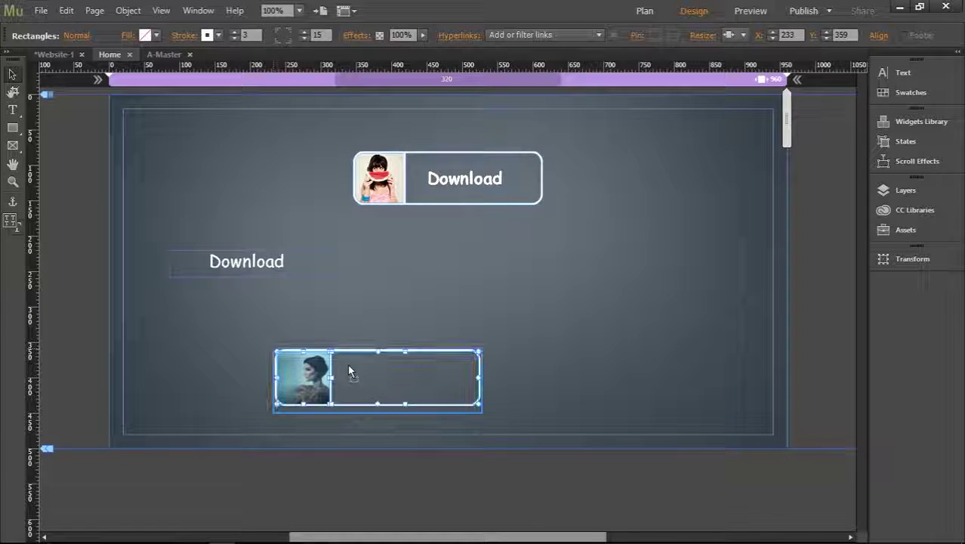
{"action": "left_click", "coordinate": [378, 412]}
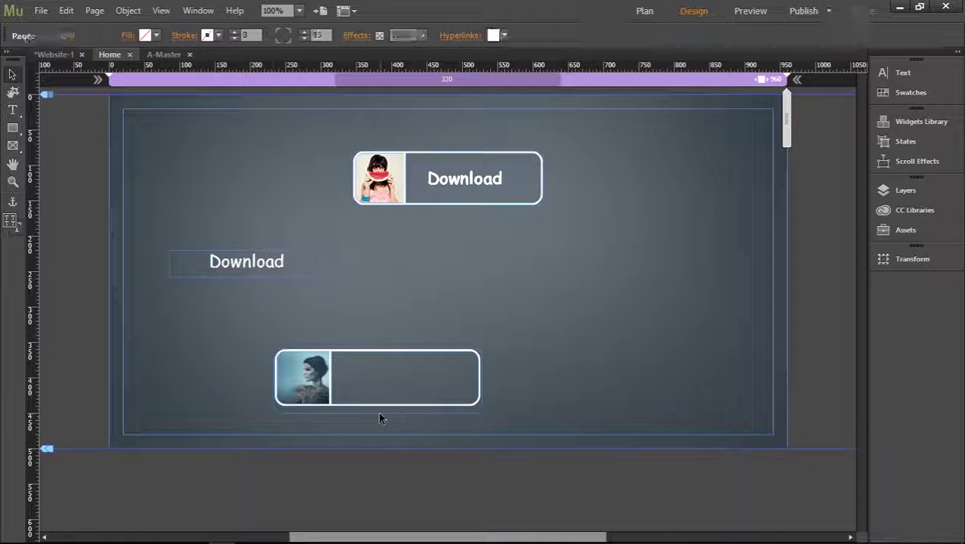
{"action": "left_click", "coordinate": [580, 412]}
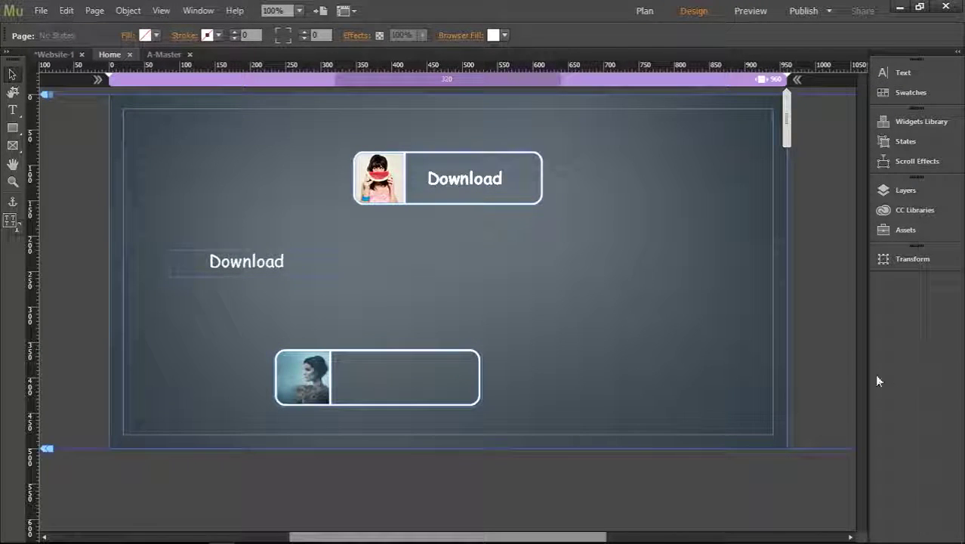
Step: Cut the separate Download text frame and paste it into the state button
{"action": "left_click", "coordinate": [293, 261]}
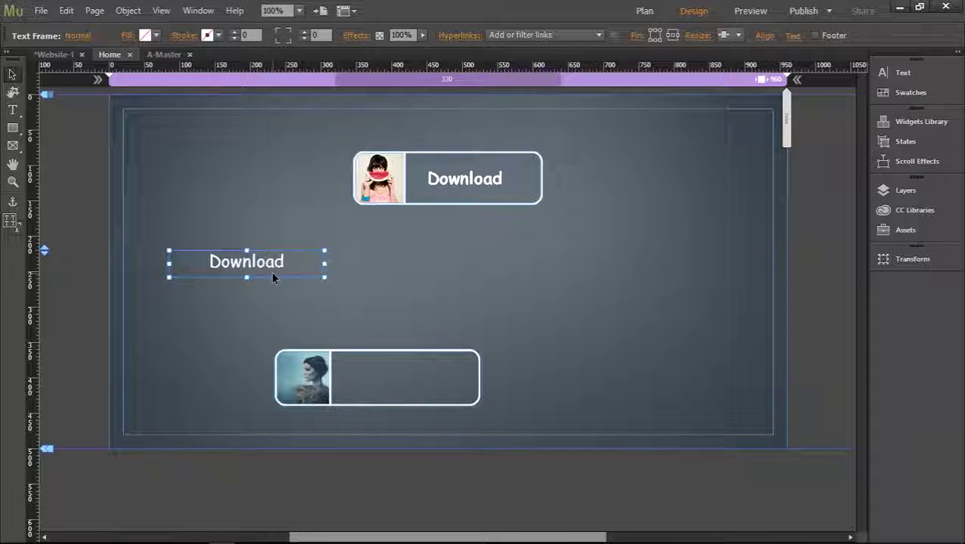
{"action": "key", "text": "ctrl+x"}
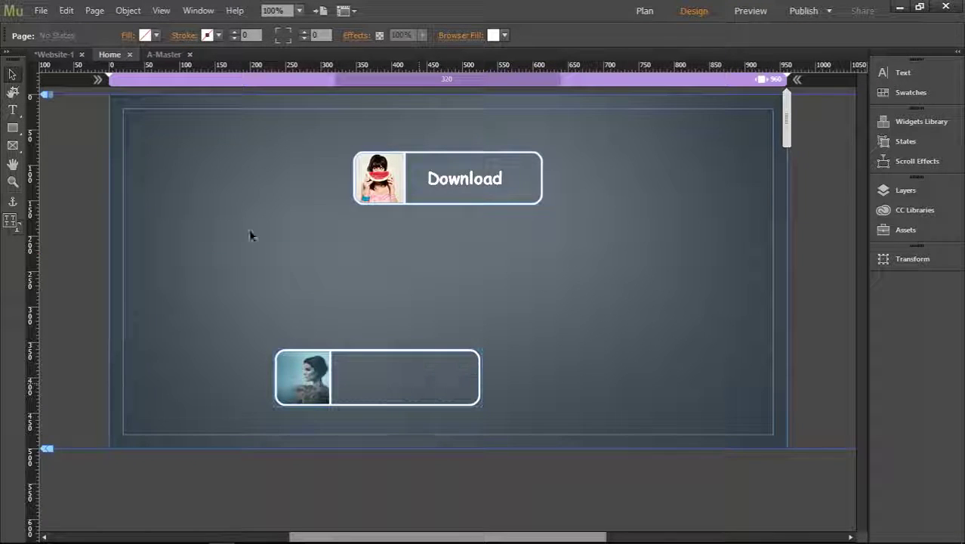
{"action": "left_click", "coordinate": [406, 382]}
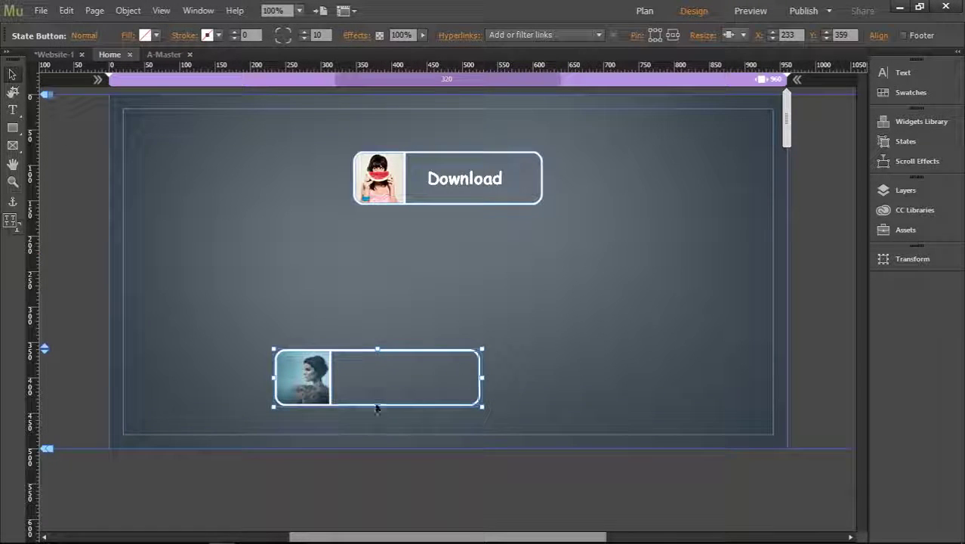
{"action": "key", "text": "ctrl+v"}
Step: Narrow the Download text frame to fit inside the wide rectangle and centre it there
{"action": "left_click_drag", "start_coordinate": [384, 381], "coordinate": [414, 383]}
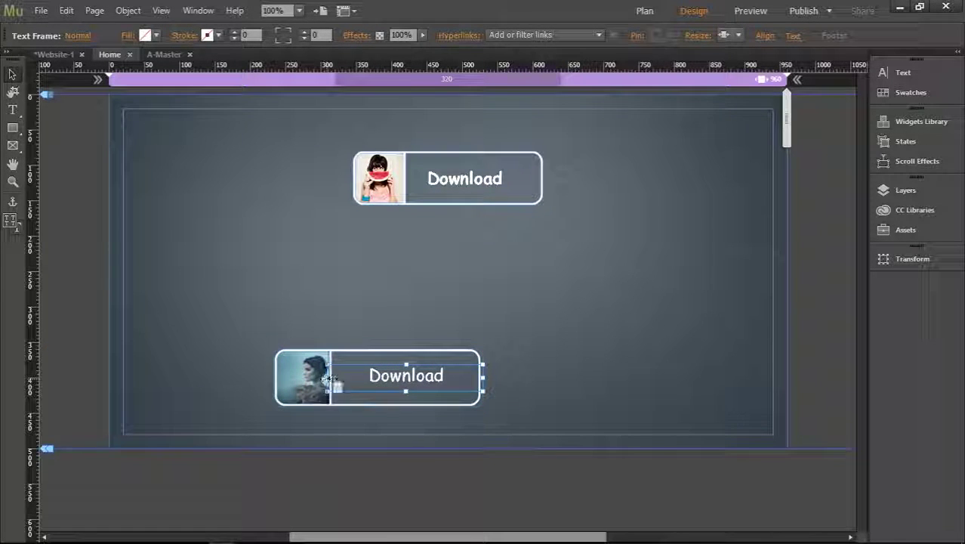
{"action": "left_click_drag", "start_coordinate": [330, 377], "coordinate": [335, 377]}
{"action": "left_click_drag", "start_coordinate": [417, 383], "coordinate": [414, 383]}
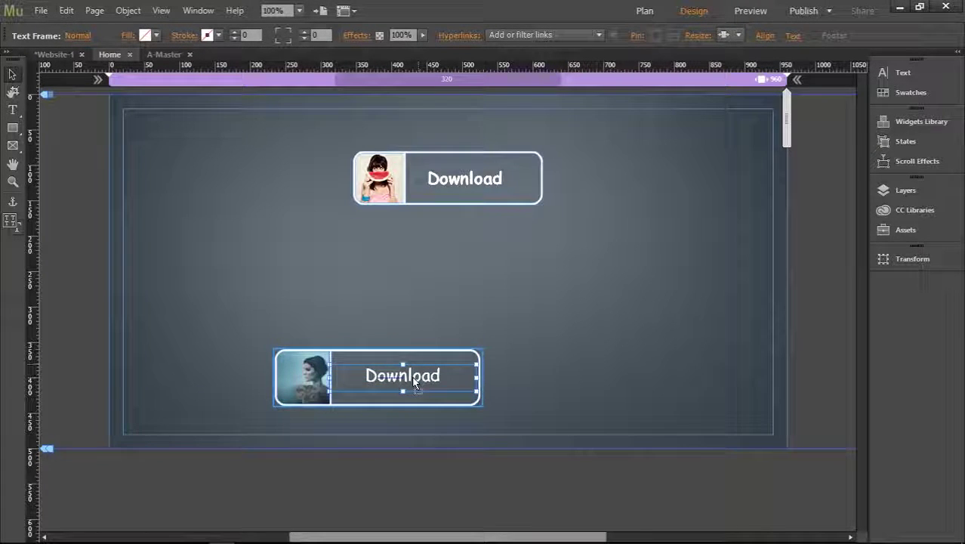
{"action": "left_click_drag", "start_coordinate": [330, 377], "coordinate": [336, 376]}
{"action": "left_click_drag", "start_coordinate": [415, 383], "coordinate": [411, 383]}
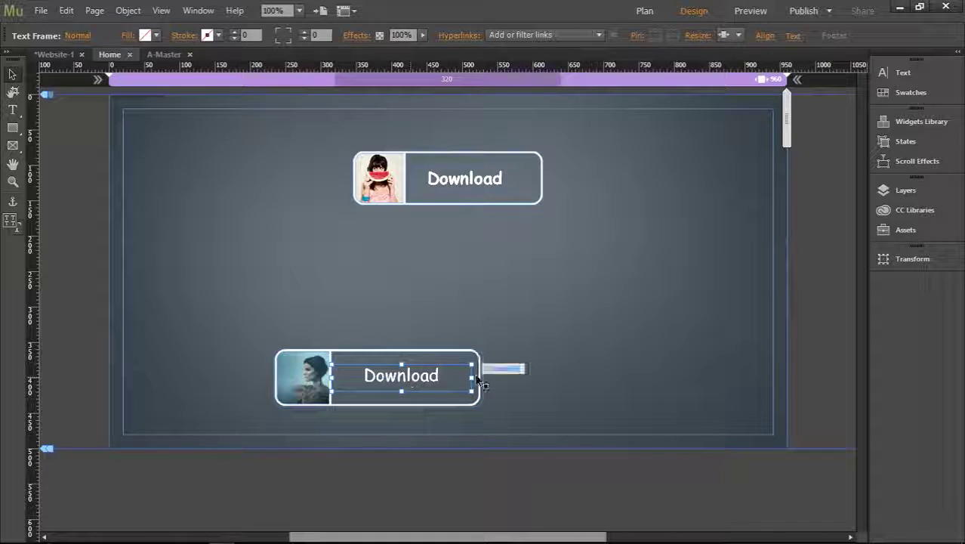
{"action": "key", "text": "Right"}
{"action": "key", "text": "Right"}
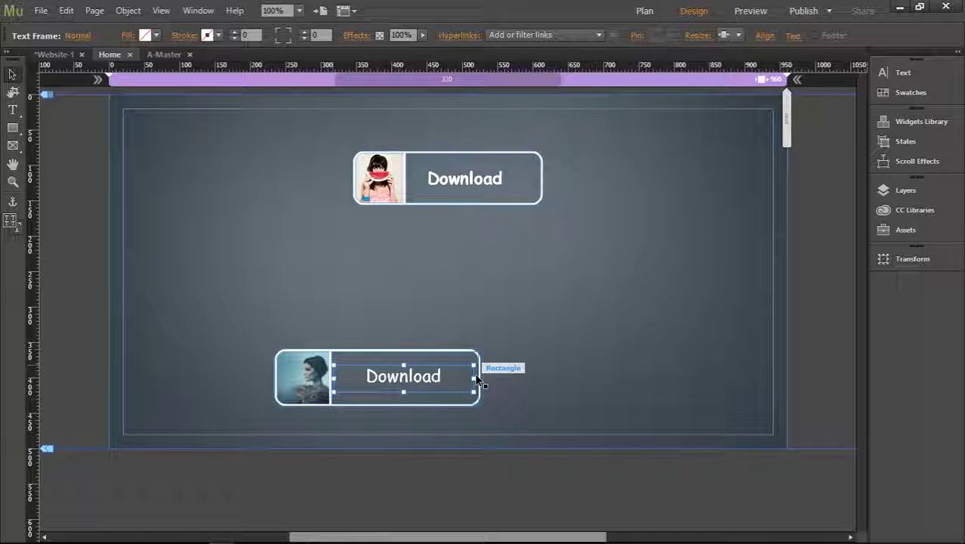
{"action": "left_click", "coordinate": [631, 306]}
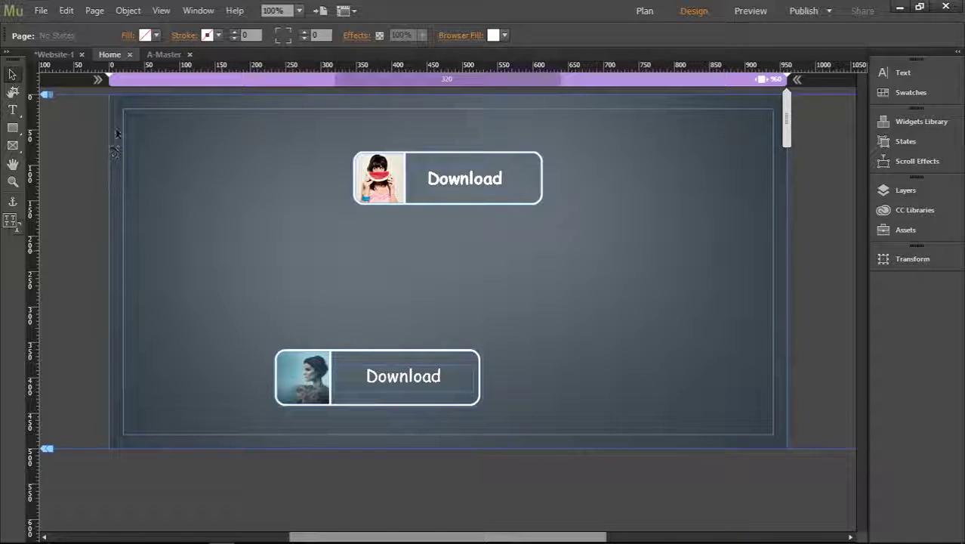
Step: Centre the new state button under the original Download button and move the original down closer to it
{"action": "left_click", "coordinate": [415, 386]}
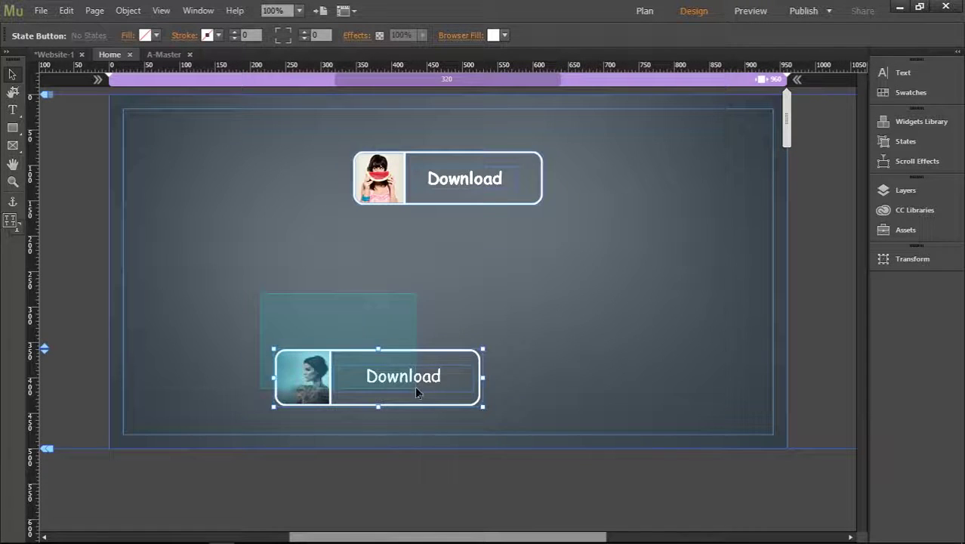
{"action": "left_click_drag", "start_coordinate": [400, 356], "coordinate": [476, 296]}
{"action": "left_click", "coordinate": [489, 173]}
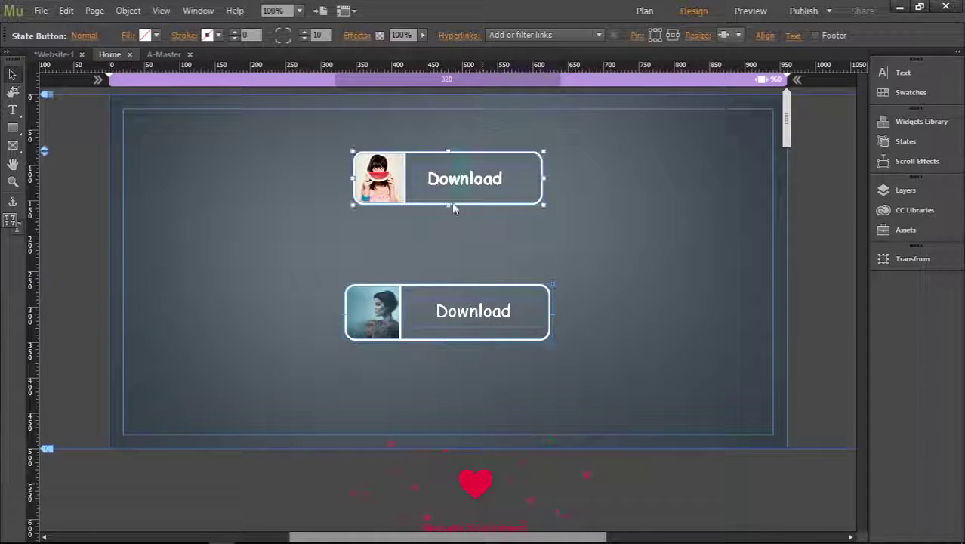
{"action": "left_click_drag", "start_coordinate": [460, 158], "coordinate": [461, 204]}
{"action": "left_click", "coordinate": [658, 267]}
Step: Preview the page in the browser to check the rollover effects of the new Download button
{"action": "left_click", "coordinate": [40, 10]}
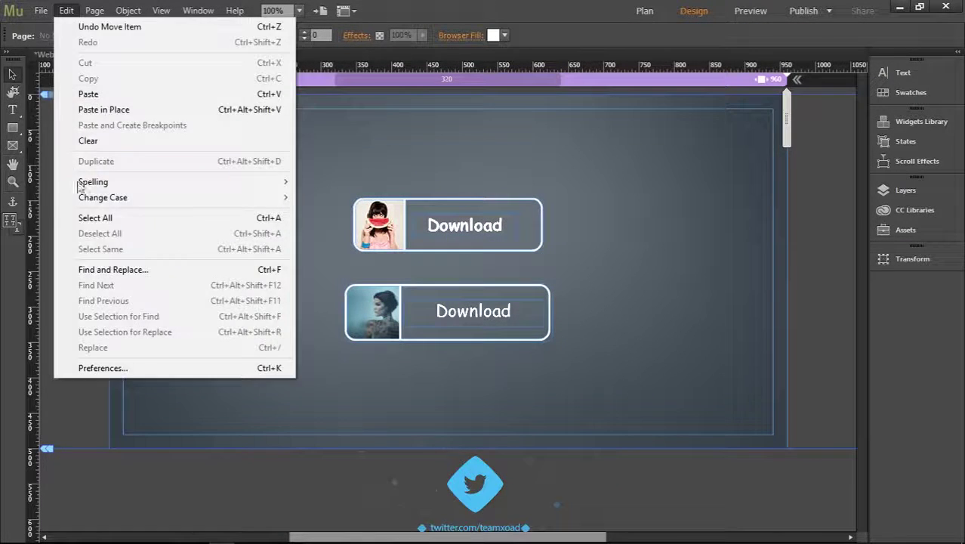
{"action": "left_click", "coordinate": [99, 250]}
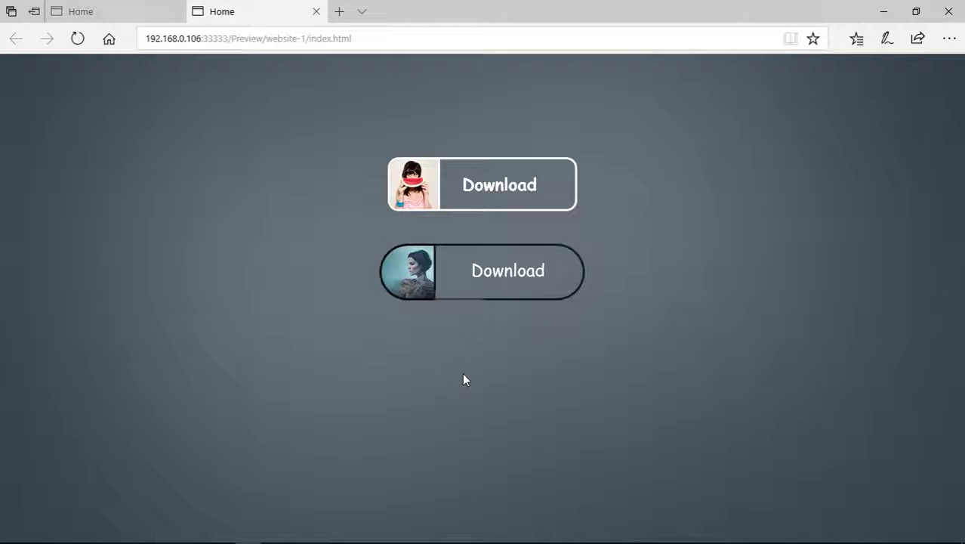
Step: Switch back to Adobe Muse and set the fade duration of the lower button's wide rectangle to 0.9 s in its Normal state
{"action": "left_click", "coordinate": [883, 11]}
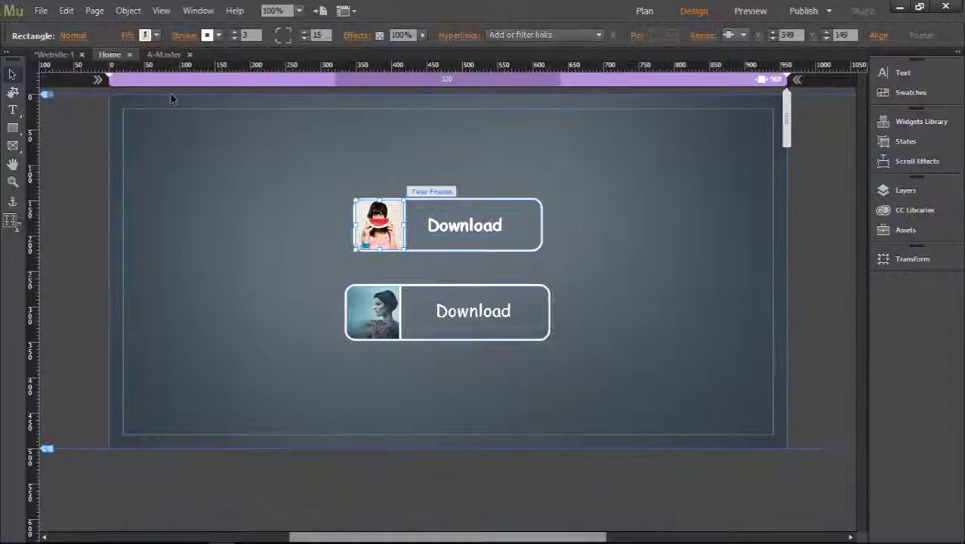
{"action": "left_click", "coordinate": [78, 39]}
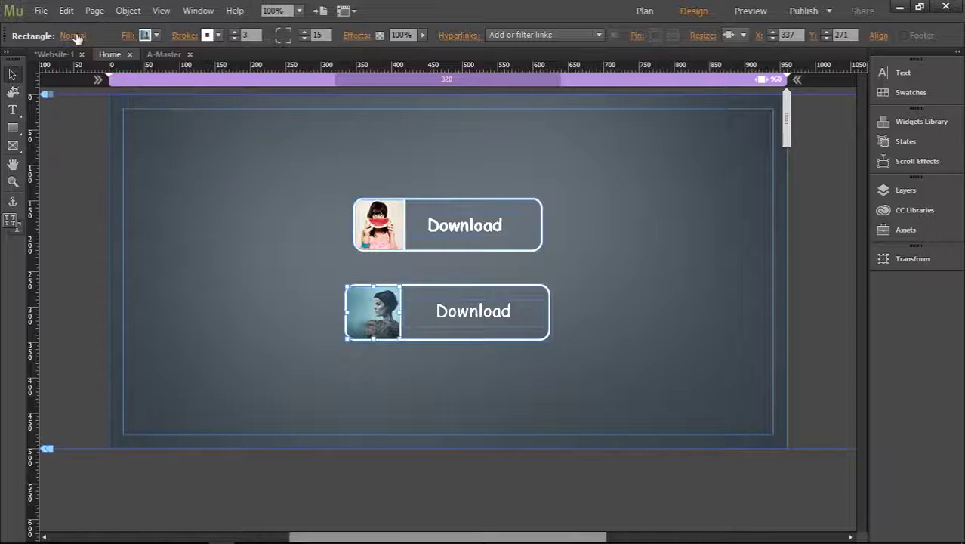
{"action": "left_click", "coordinate": [79, 38]}
{"action": "left_click", "coordinate": [96, 88]}
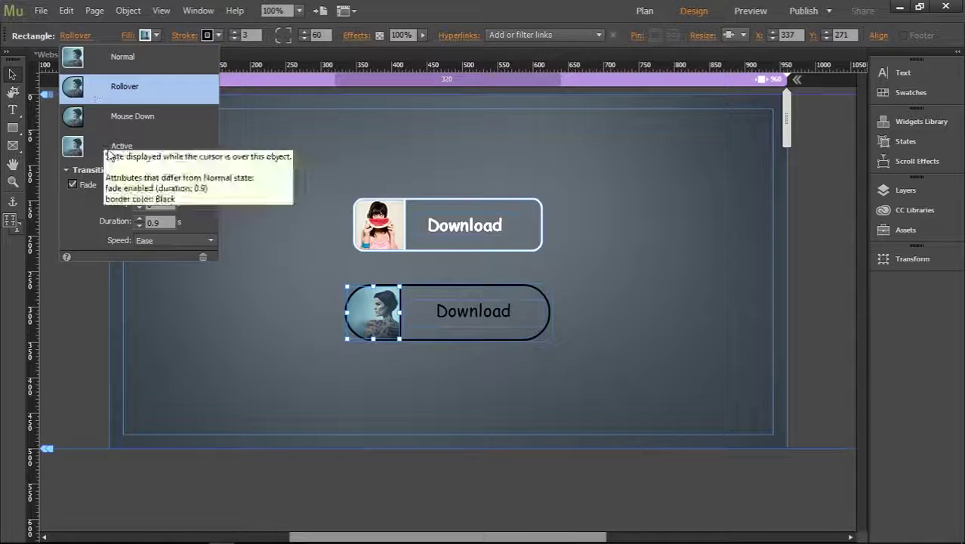
{"action": "left_click", "coordinate": [540, 295]}
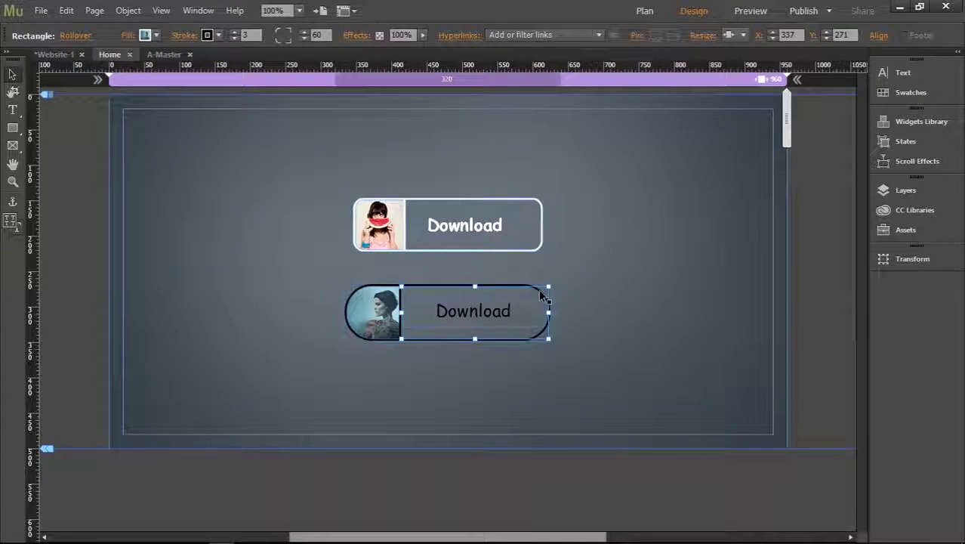
{"action": "left_click", "coordinate": [79, 38]}
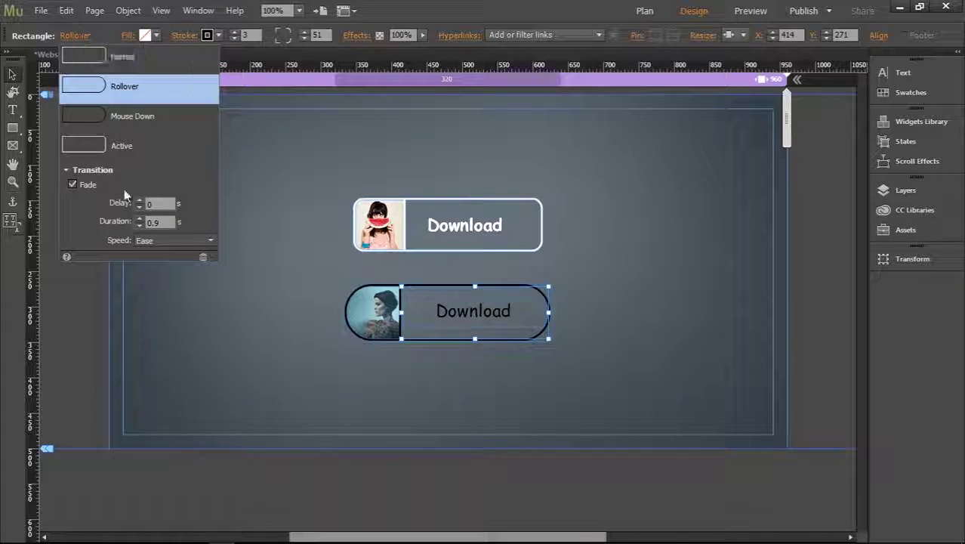
{"action": "left_click", "coordinate": [139, 218]}
{"action": "left_click", "coordinate": [111, 58]}
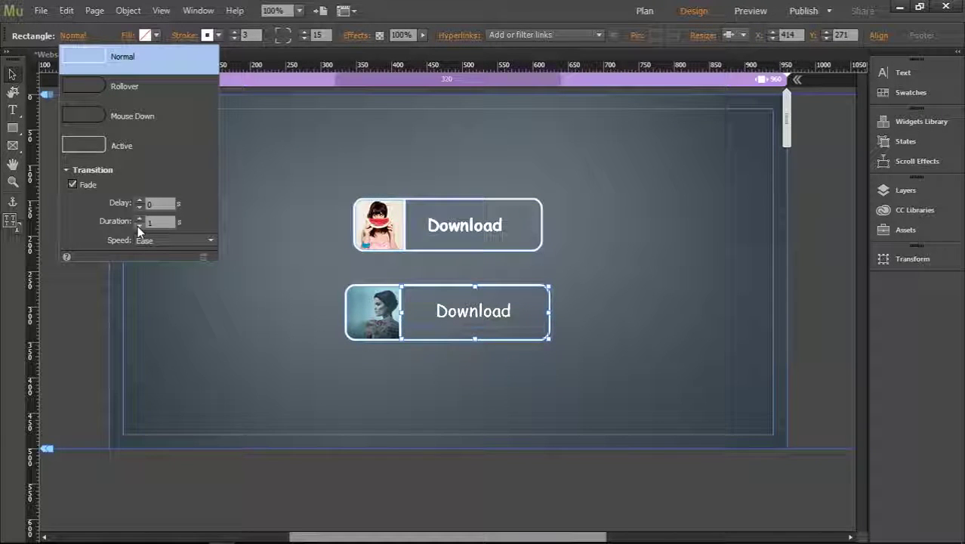
{"action": "left_click", "coordinate": [138, 225]}
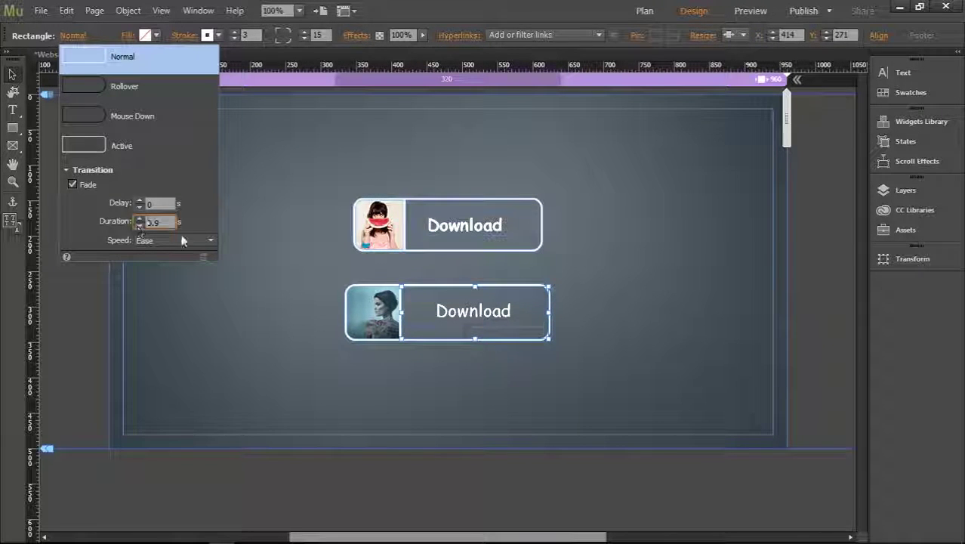
Step: Enable Fade for the Normal state of the lower button's Download text frame and set its duration to 0.5 s
{"action": "left_click", "coordinate": [476, 316]}
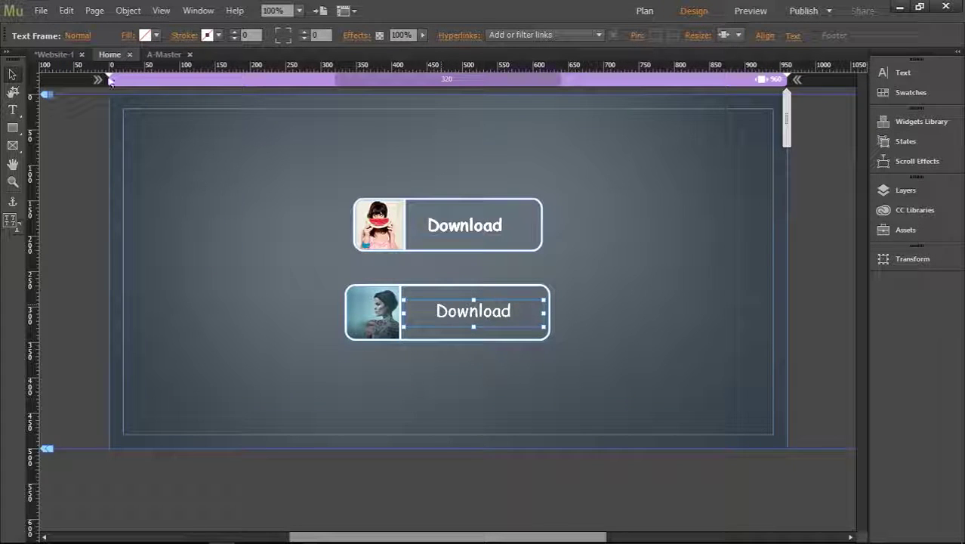
{"action": "left_click", "coordinate": [77, 36]}
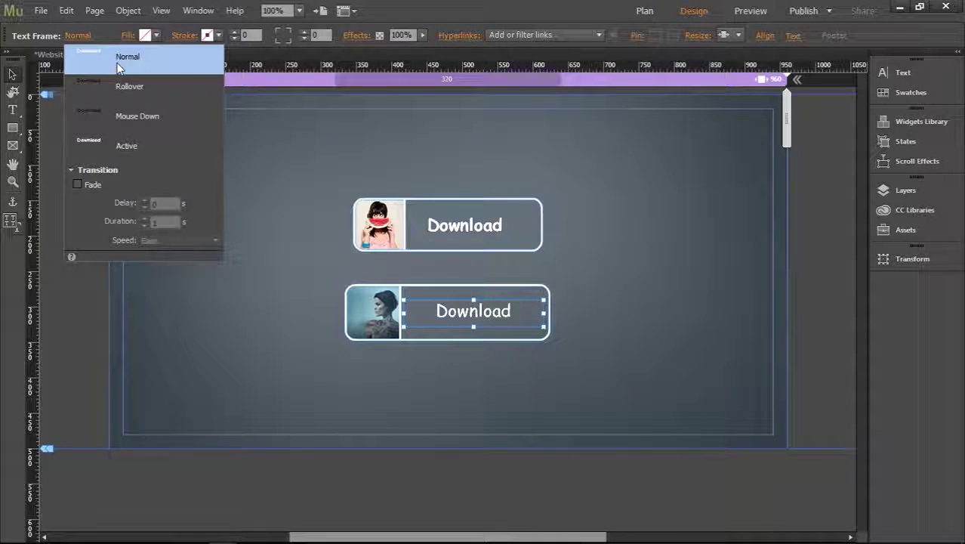
{"action": "left_click", "coordinate": [77, 184]}
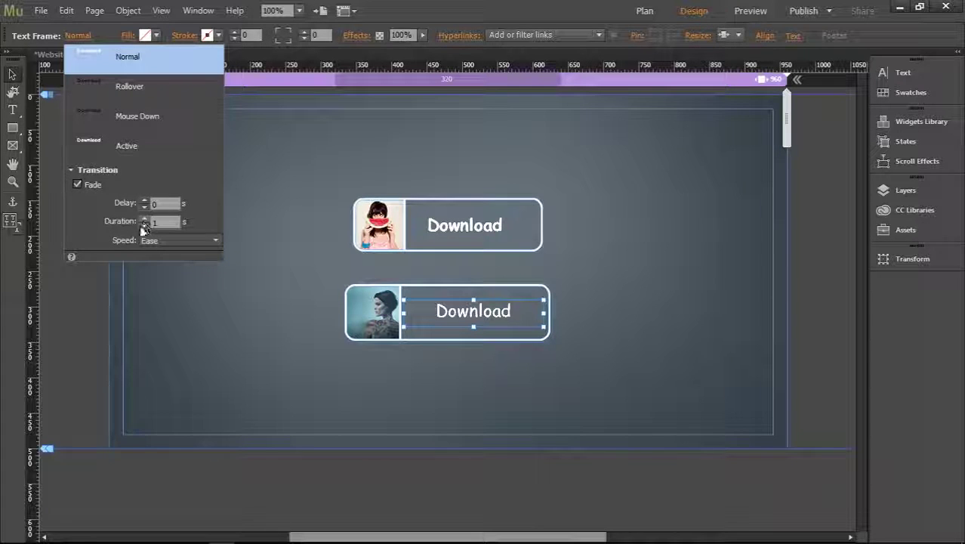
{"action": "left_click", "coordinate": [144, 224]}
{"action": "left_click", "coordinate": [144, 225]}
{"action": "left_click", "coordinate": [143, 225]}
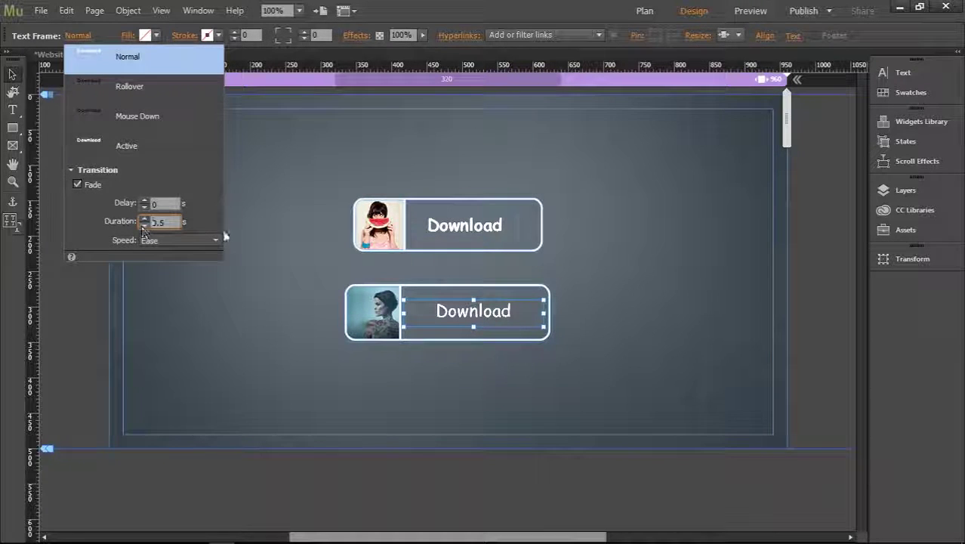
Step: Turn on the Fade transition with a 0.5 s duration for the upper button's Download text in its Normal state
{"action": "left_click", "coordinate": [456, 229]}
{"action": "left_click", "coordinate": [478, 229]}
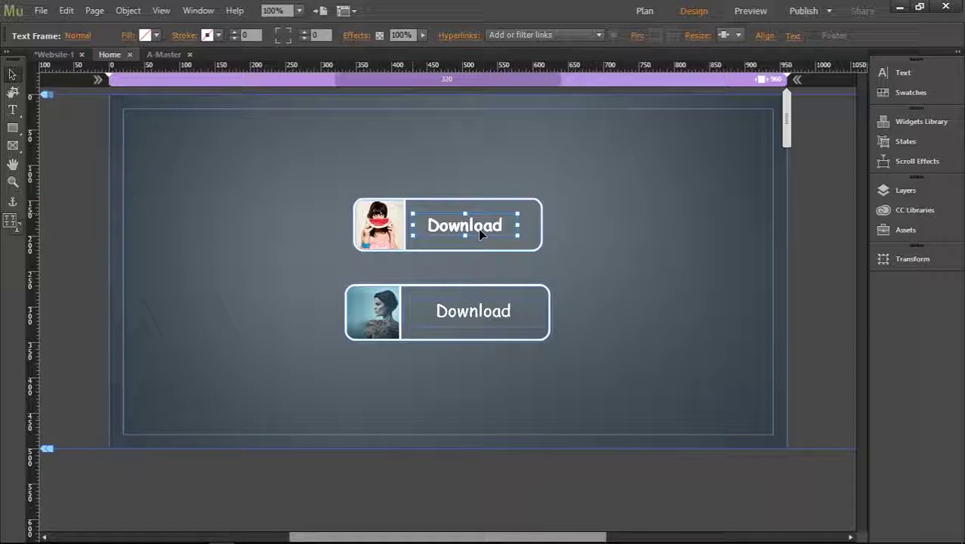
{"action": "left_click", "coordinate": [78, 38]}
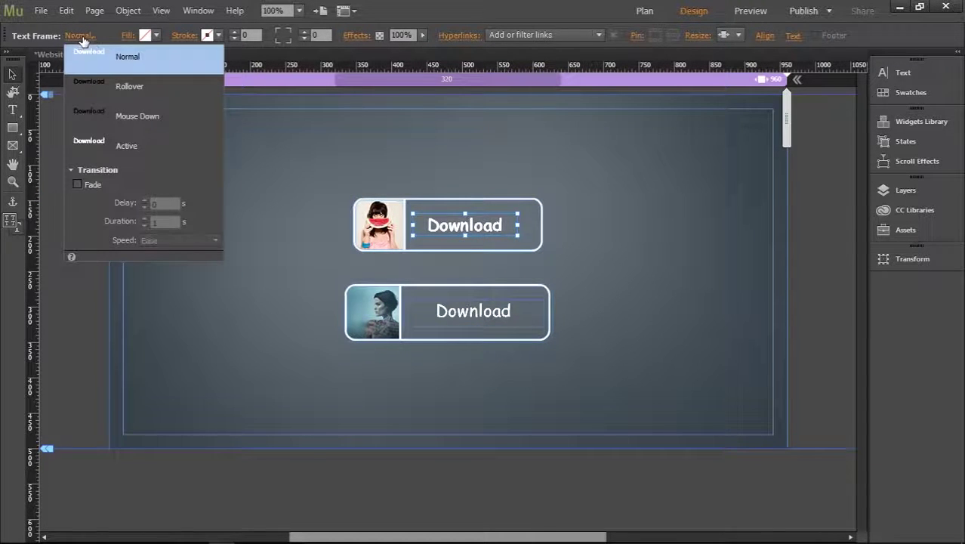
{"action": "left_click", "coordinate": [95, 186]}
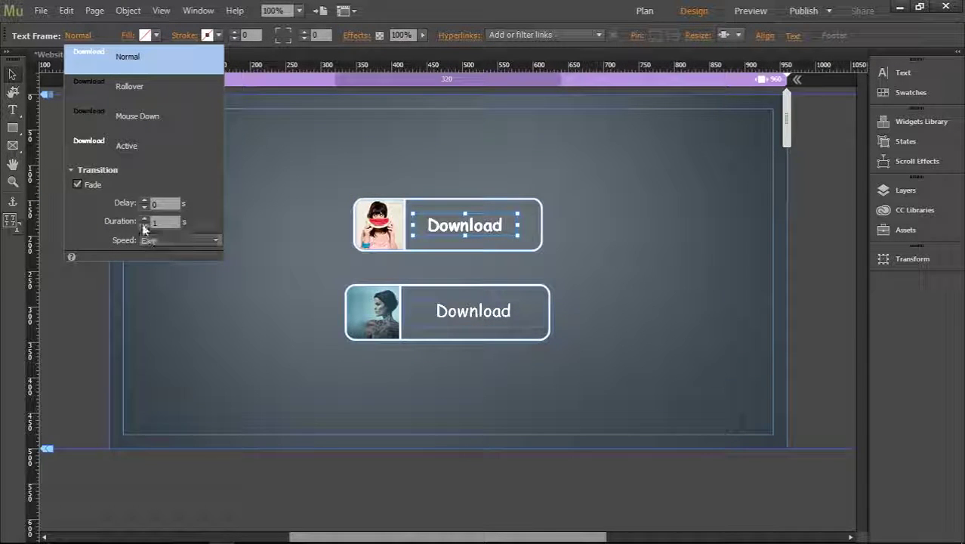
{"action": "left_click", "coordinate": [143, 224]}
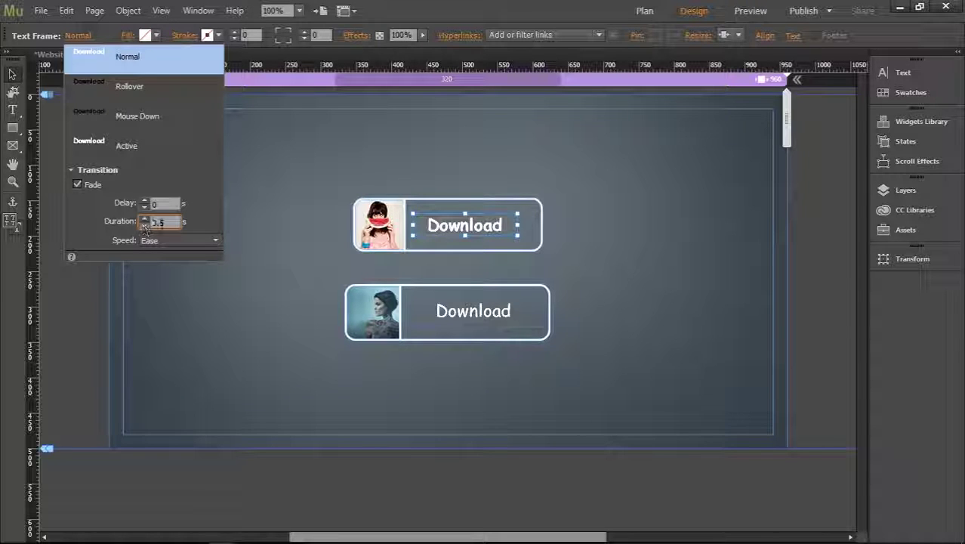
{"action": "left_click", "coordinate": [555, 145]}
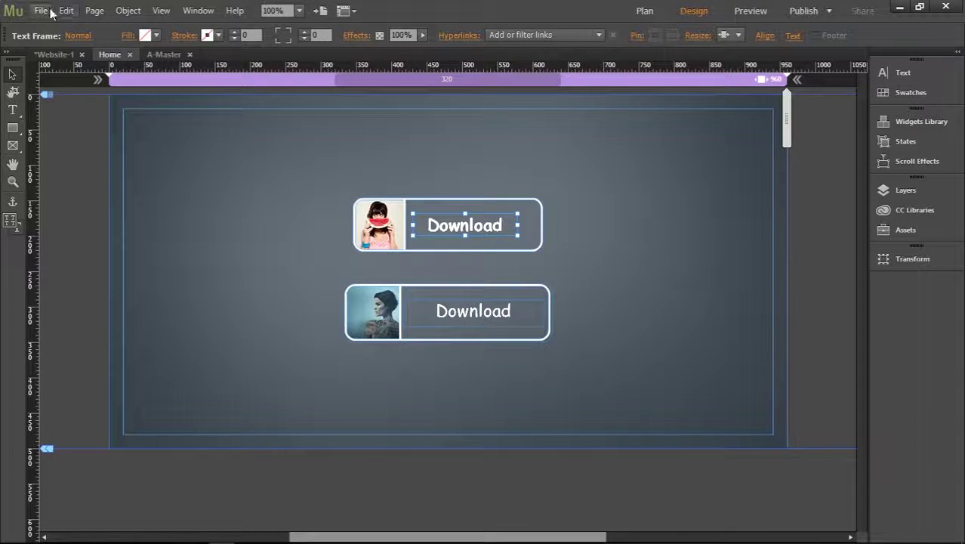
Step: Preview the page in the browser again with the adjusted text fade transitions
{"action": "left_click", "coordinate": [49, 11]}
{"action": "left_click", "coordinate": [101, 246]}
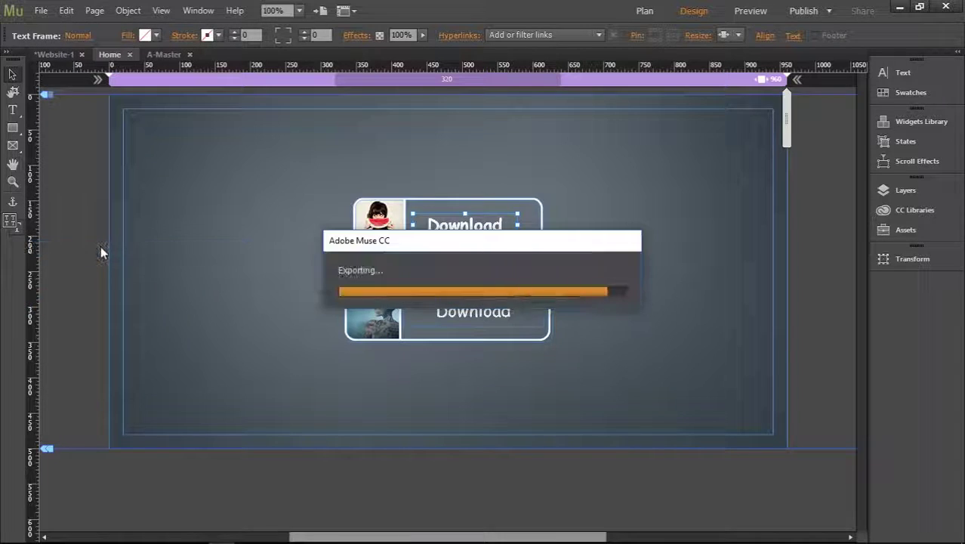